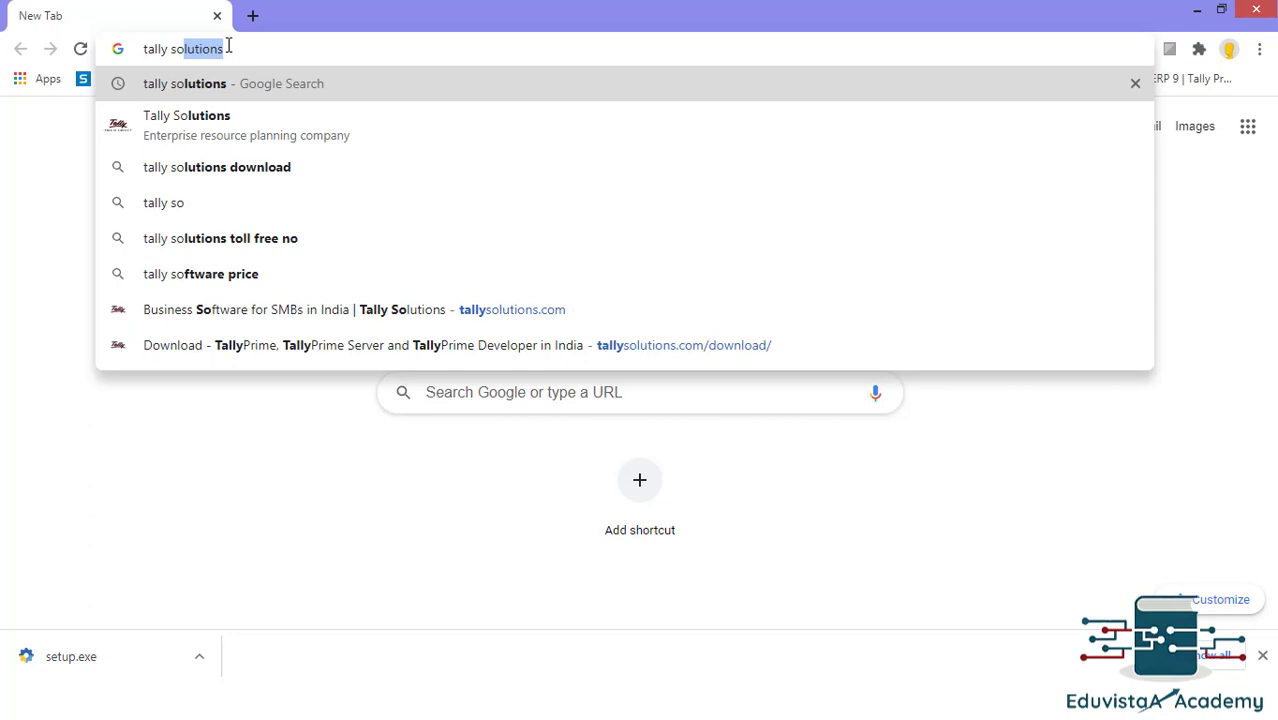
Step: Search Google for "tally solutions", and open the download page of the official tallysolutions.com website
{"action": "key", "text": "Return"}
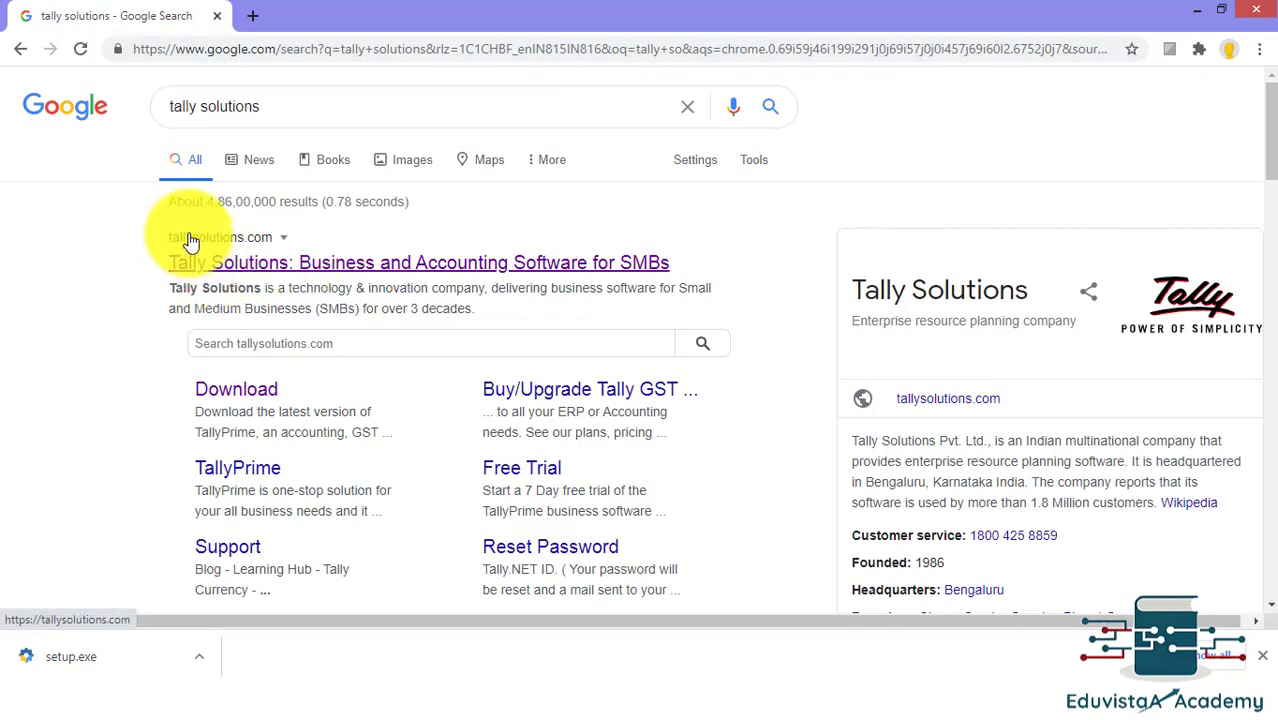
{"action": "left_click", "coordinate": [283, 266]}
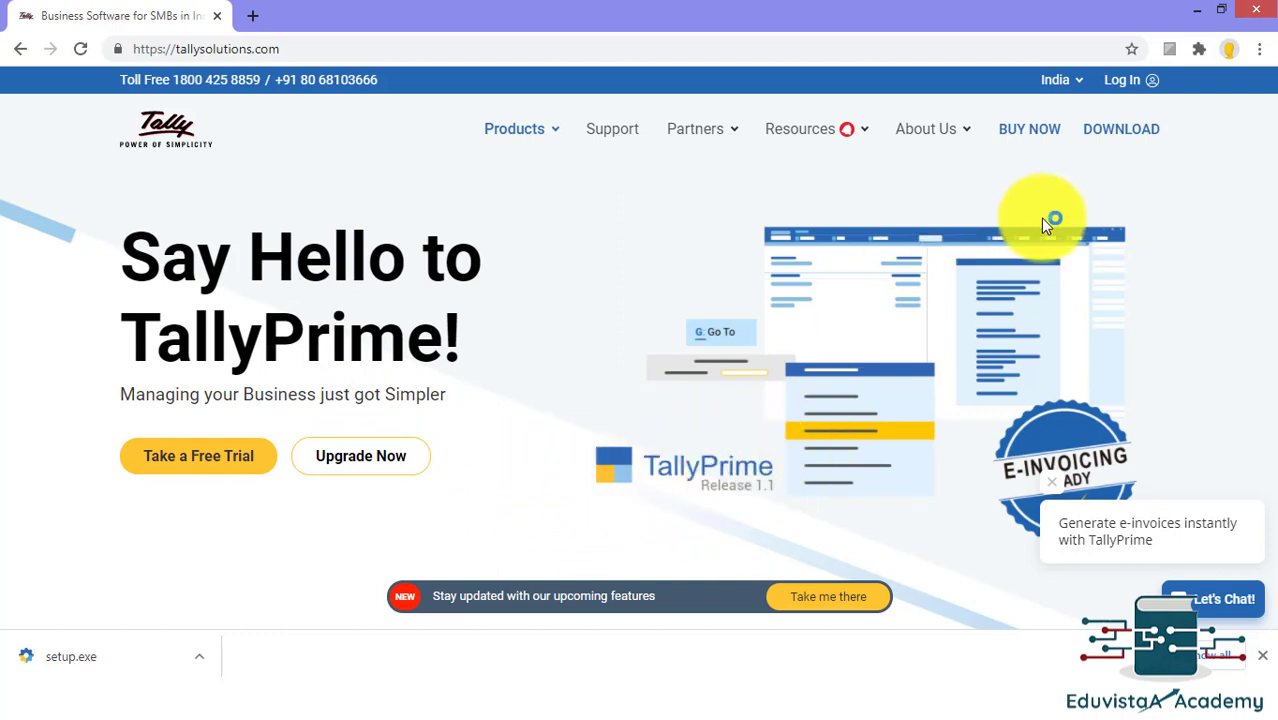
{"action": "left_click", "coordinate": [1137, 134]}
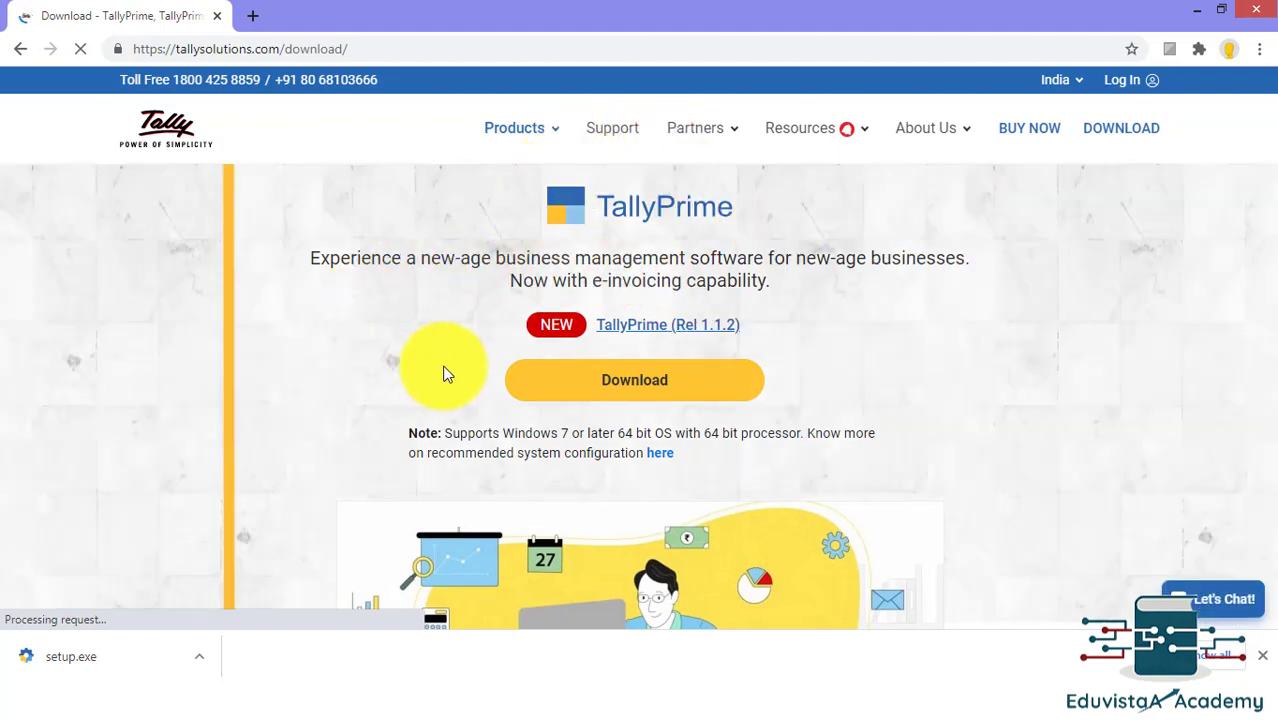
Step: Download the TallyPrime Rel 1.1.2 installer and save it on the Desktop as setup
{"action": "left_click", "coordinate": [645, 378]}
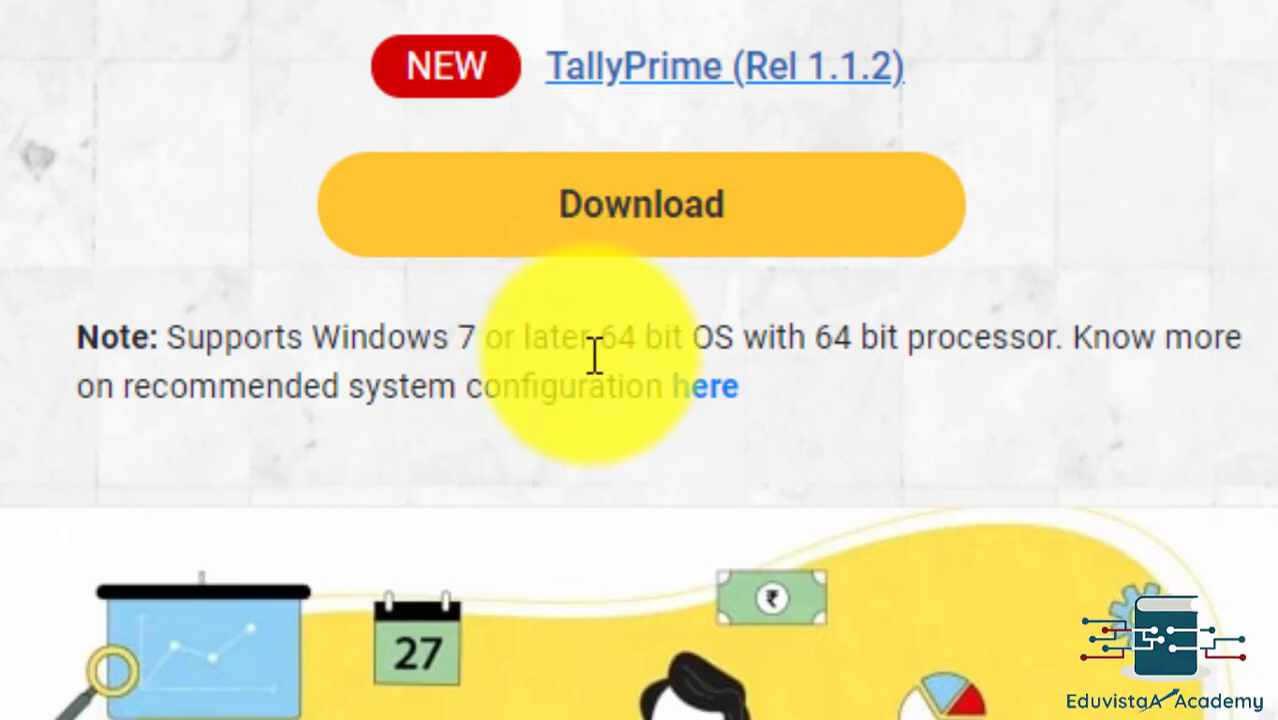
{"action": "left_click_drag", "start_coordinate": [604, 339], "coordinate": [750, 337]}
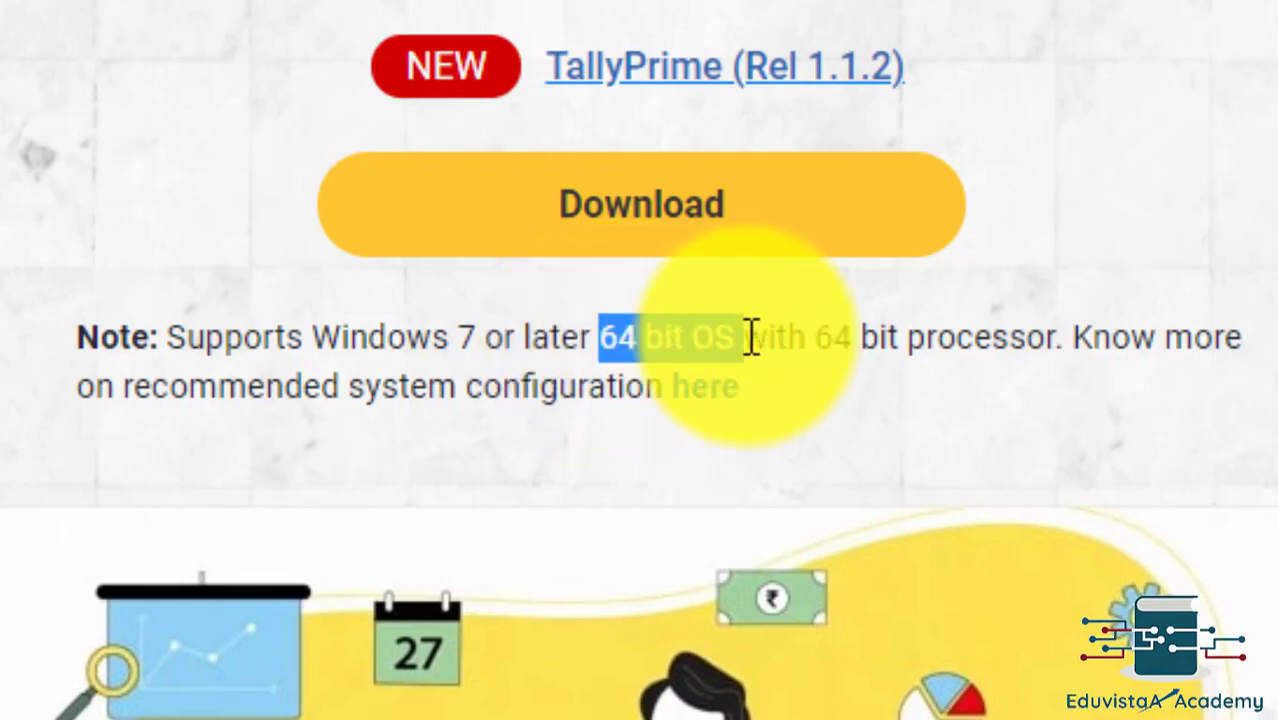
{"action": "left_click", "coordinate": [805, 340]}
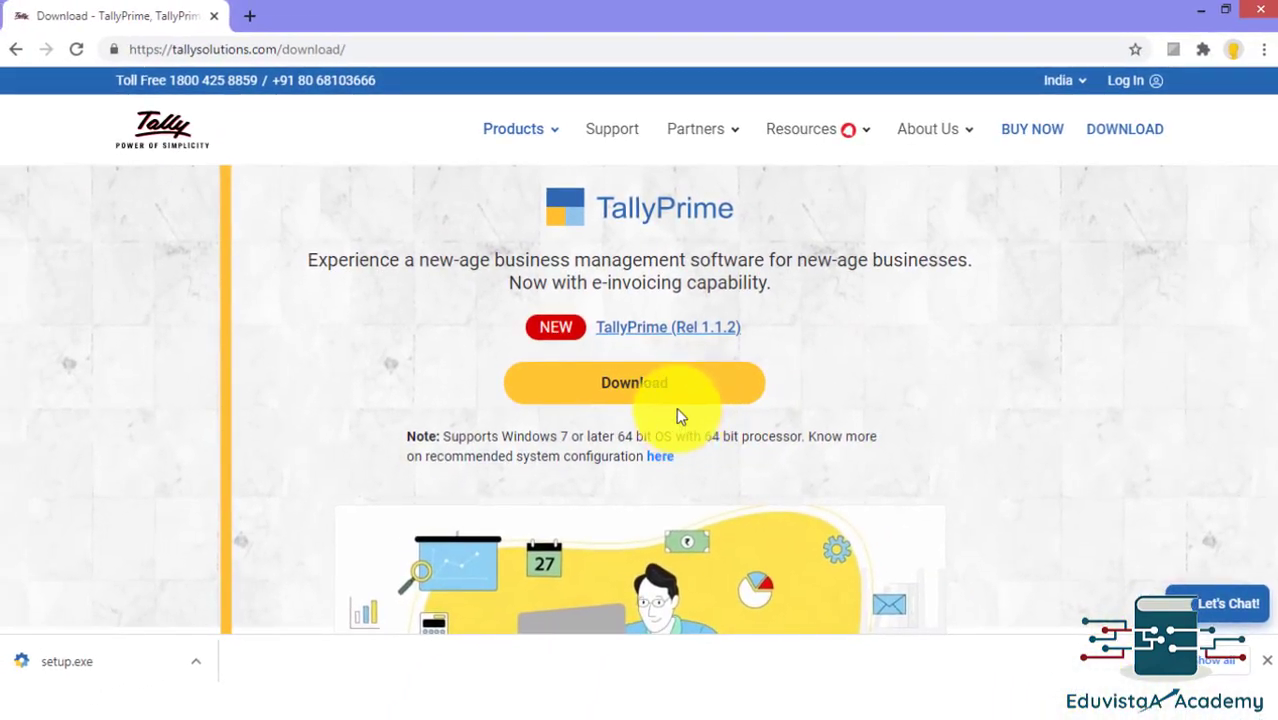
{"action": "left_click", "coordinate": [653, 386]}
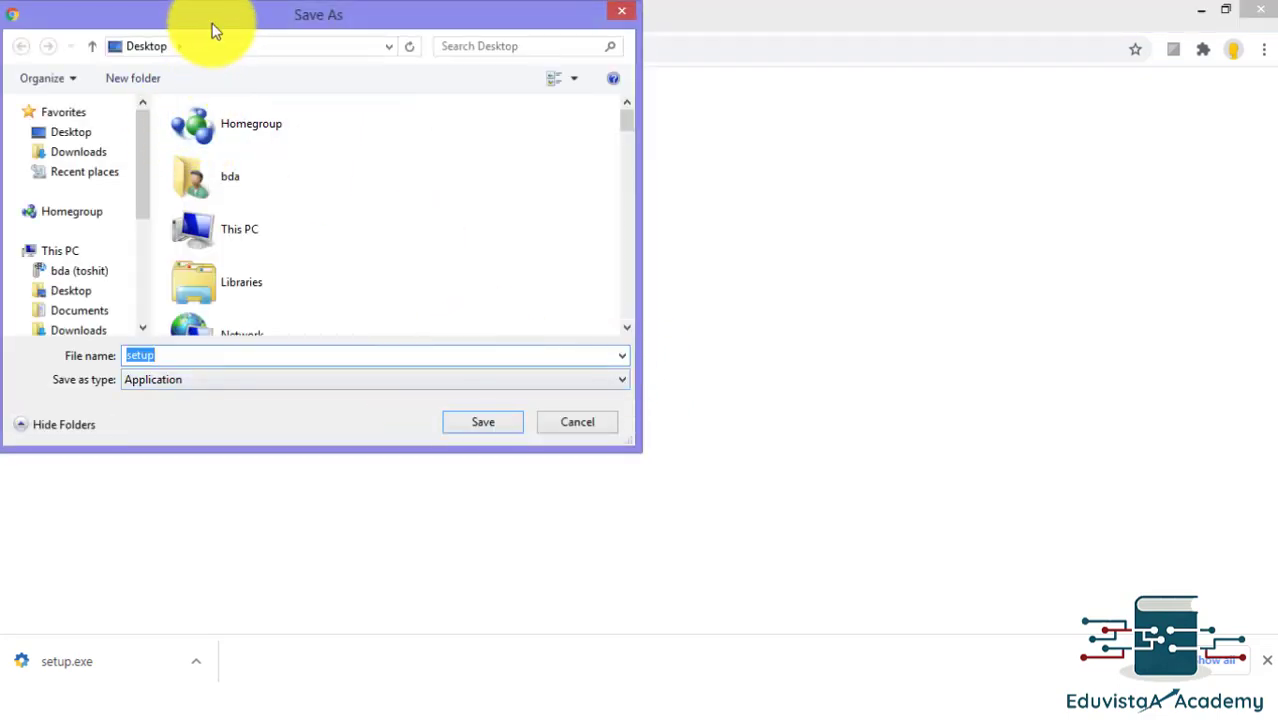
{"action": "left_click", "coordinate": [499, 426]}
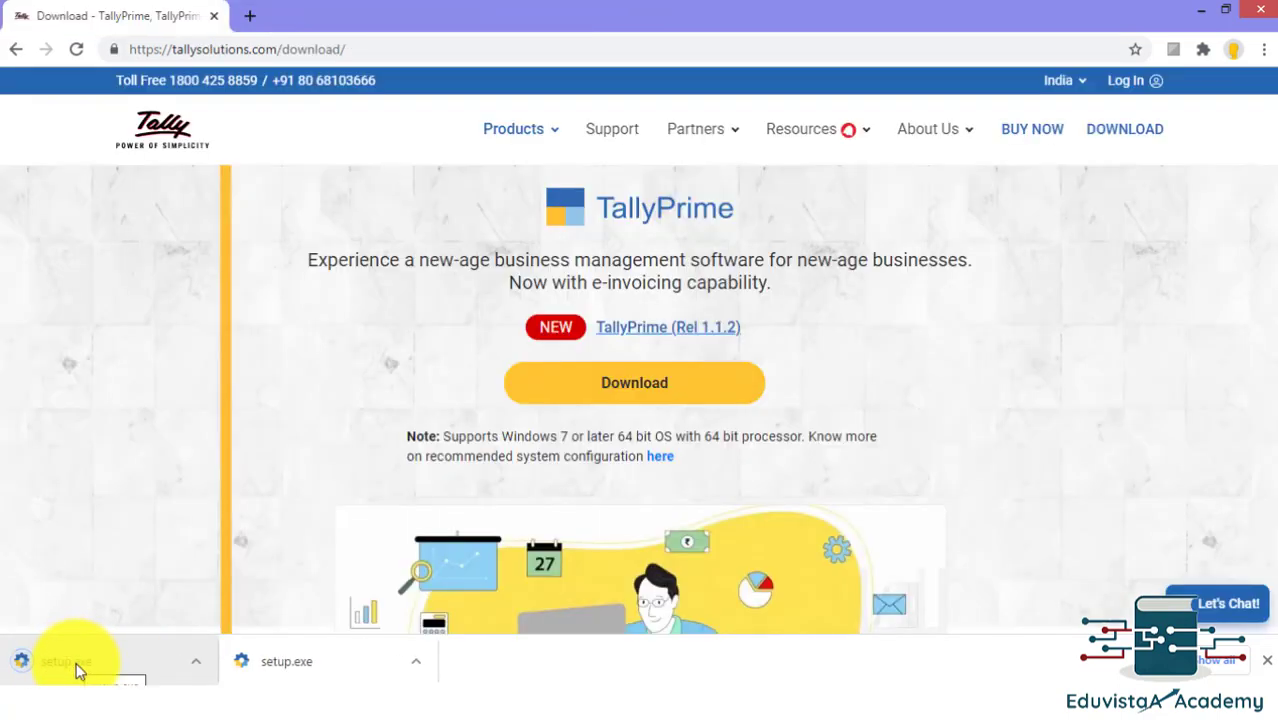
Step: Move the setup file to an empty area of the desktop and run the TallyPrime installer
{"action": "left_click", "coordinate": [76, 662]}
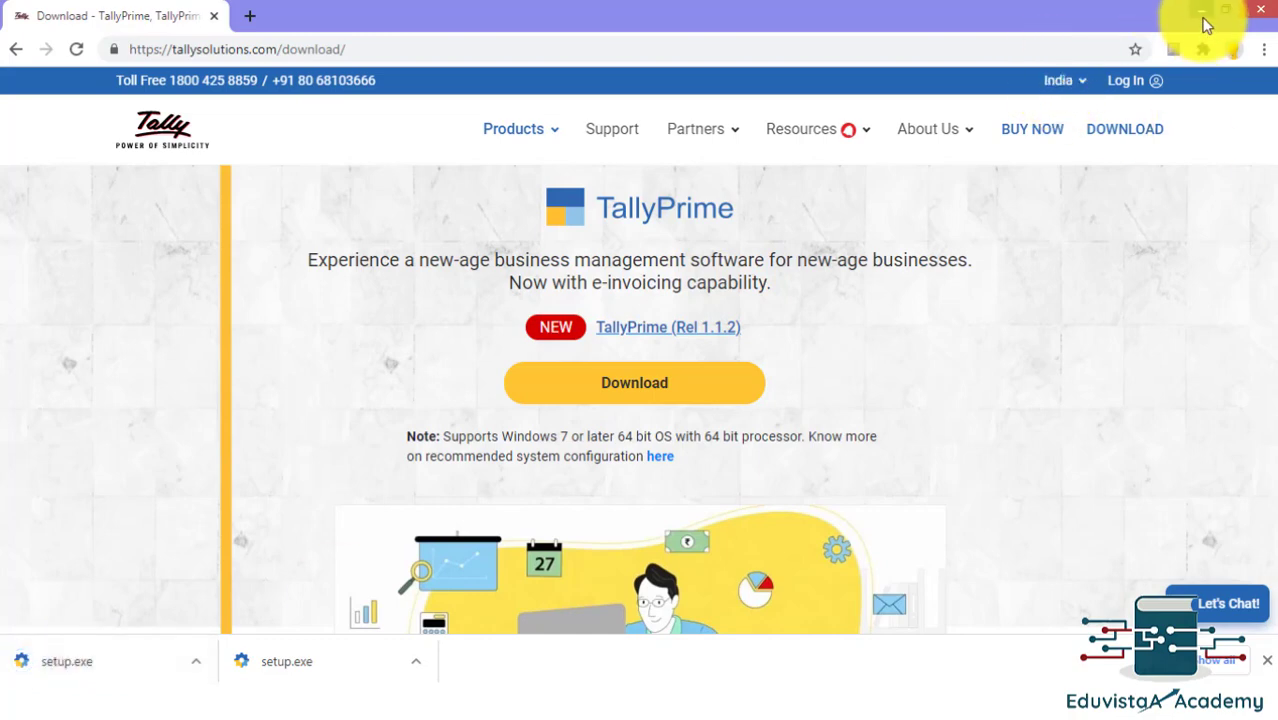
{"action": "left_click", "coordinate": [1203, 14]}
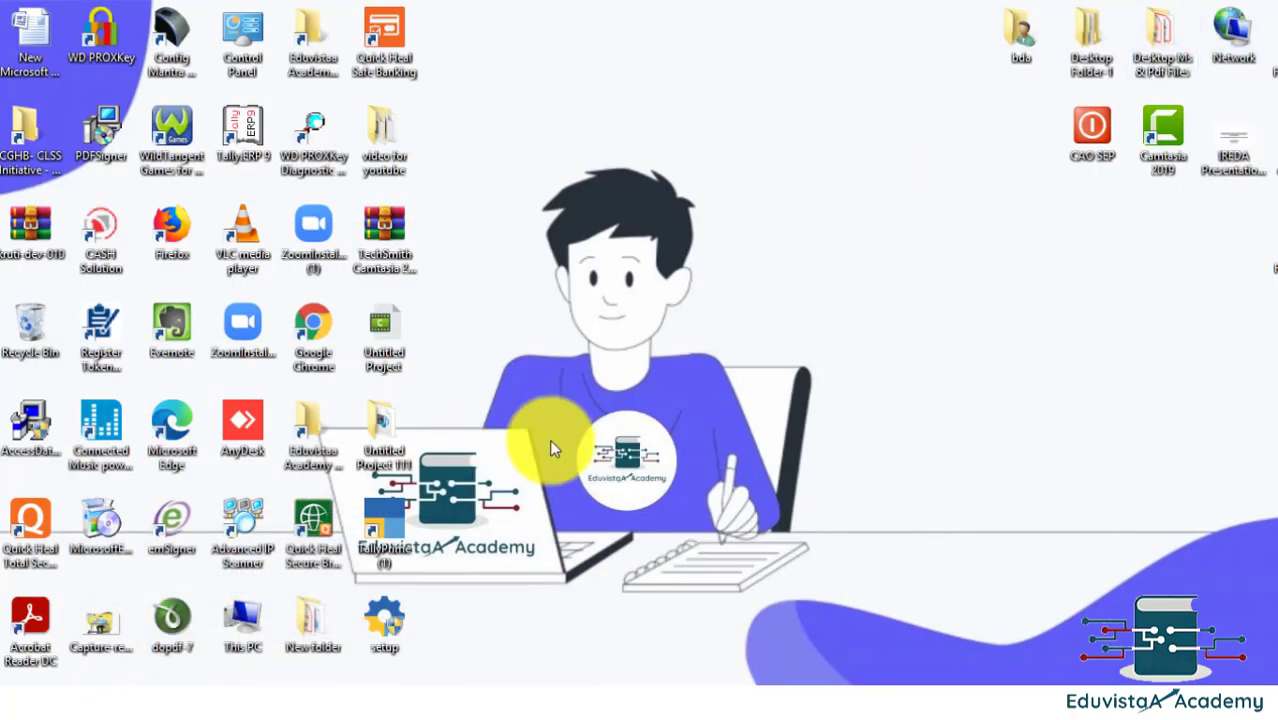
{"action": "left_click_drag", "start_coordinate": [385, 626], "coordinate": [590, 55]}
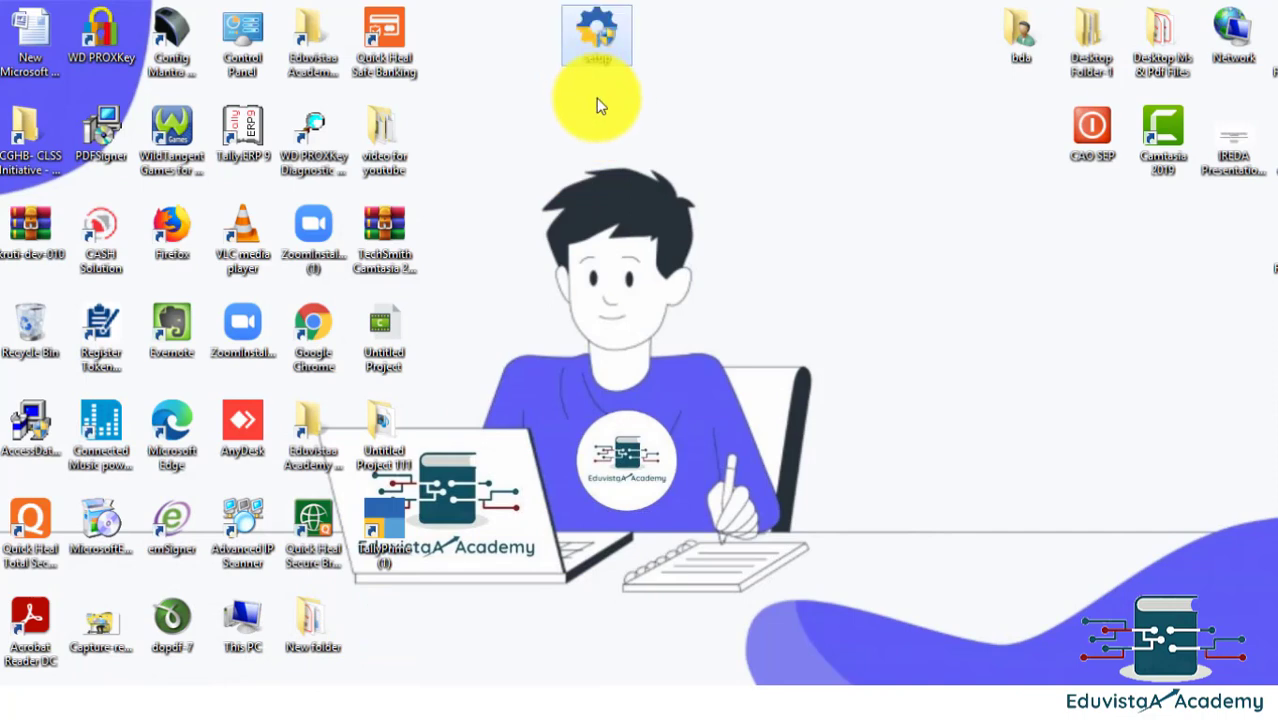
{"action": "double_click", "coordinate": [605, 37]}
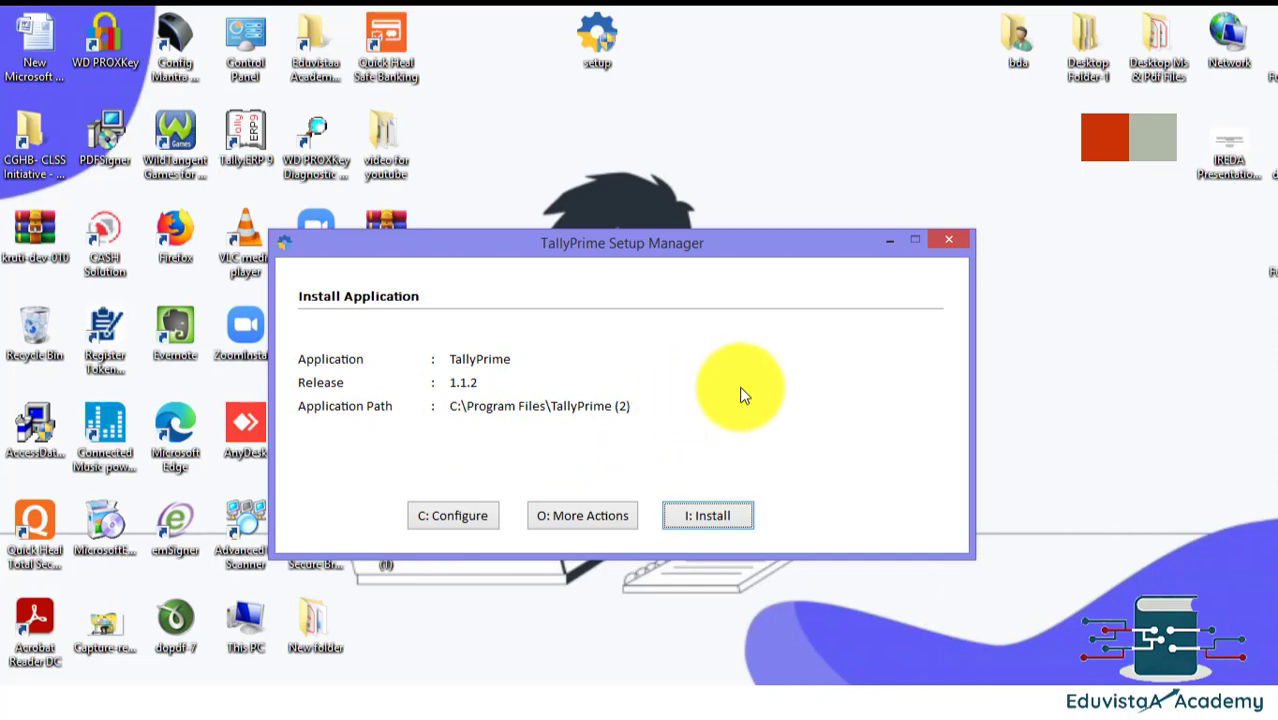
Step: Review the installer's configuration list and the folders available for the application path, keeping the default path
{"action": "left_click", "coordinate": [460, 516]}
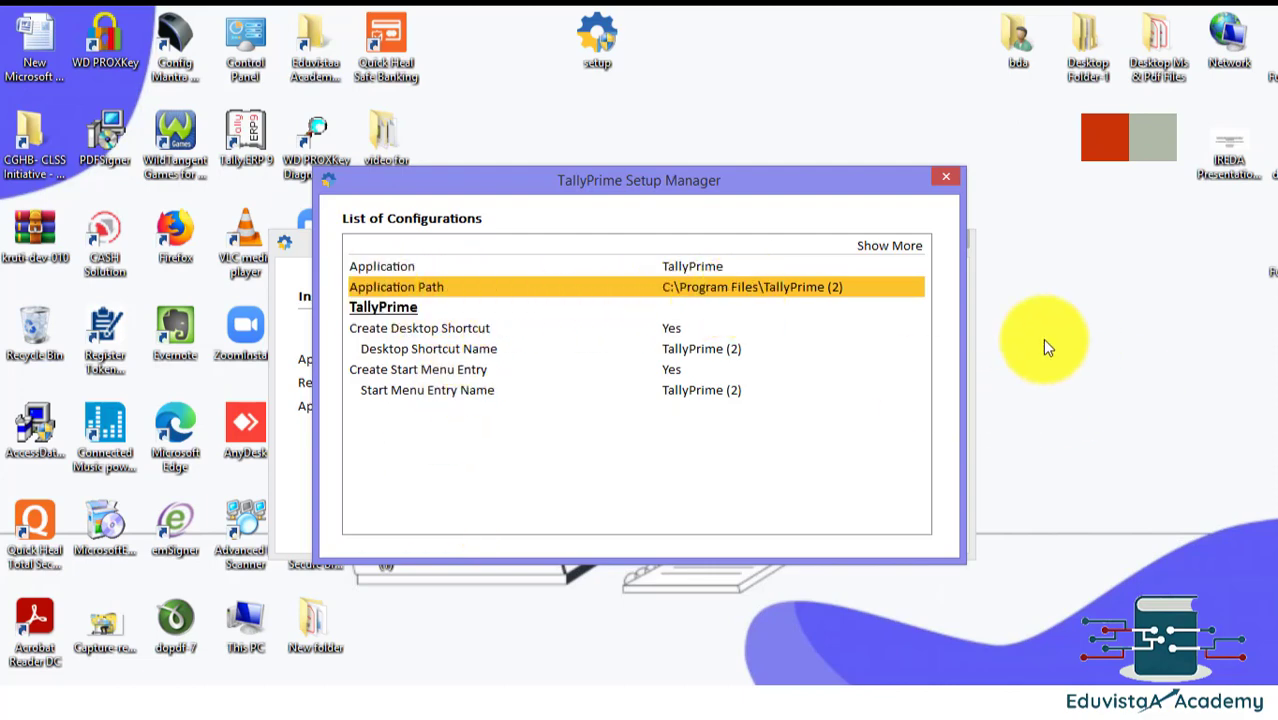
{"action": "left_click", "coordinate": [845, 280]}
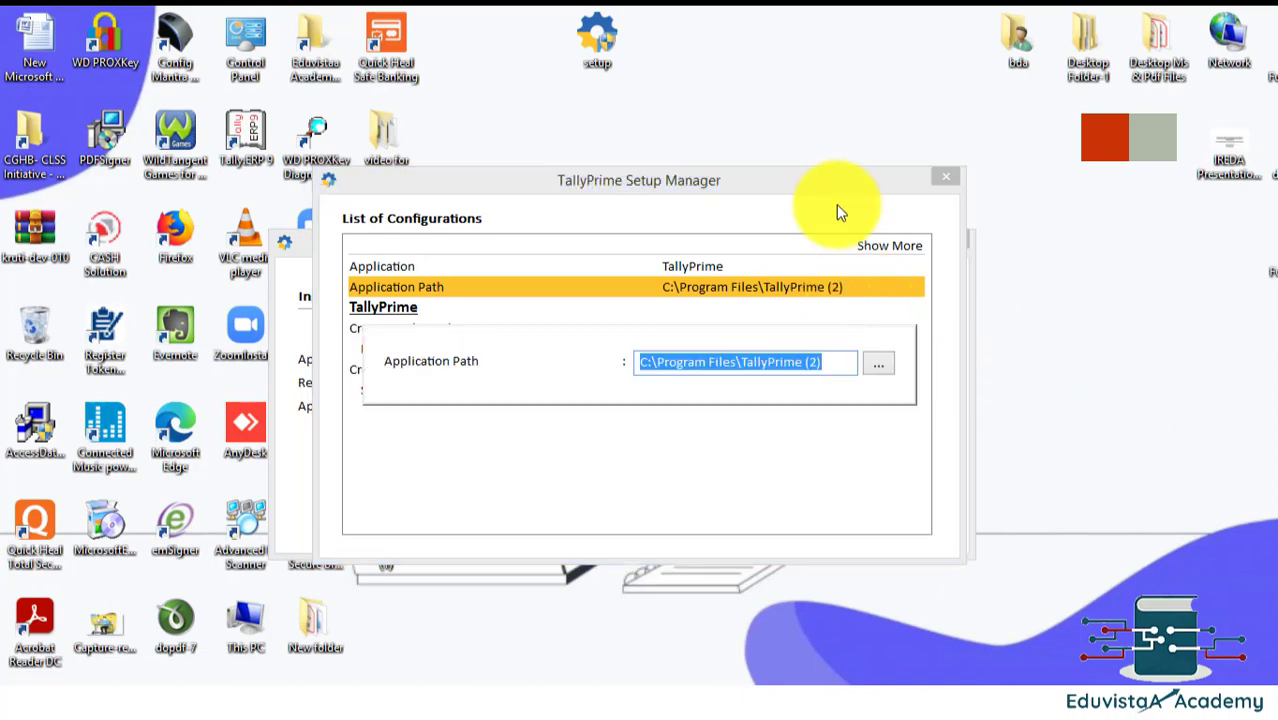
{"action": "left_click", "coordinate": [877, 366]}
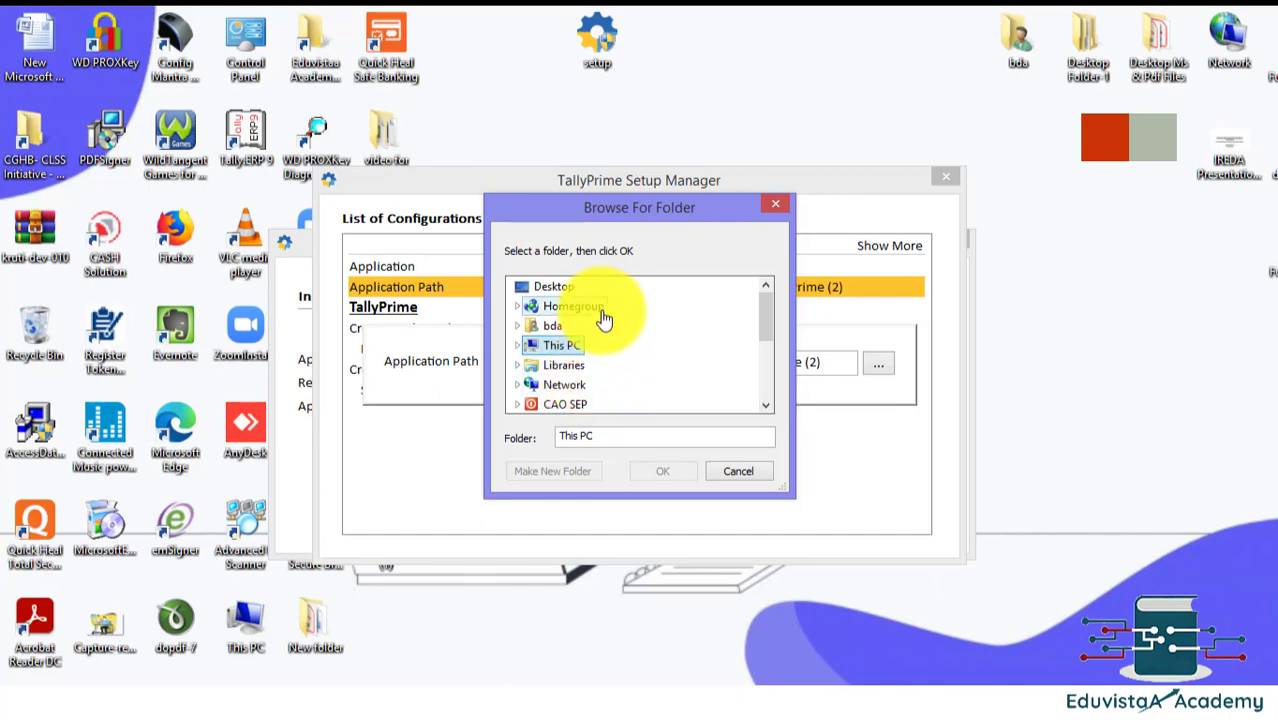
{"action": "left_click", "coordinate": [566, 390]}
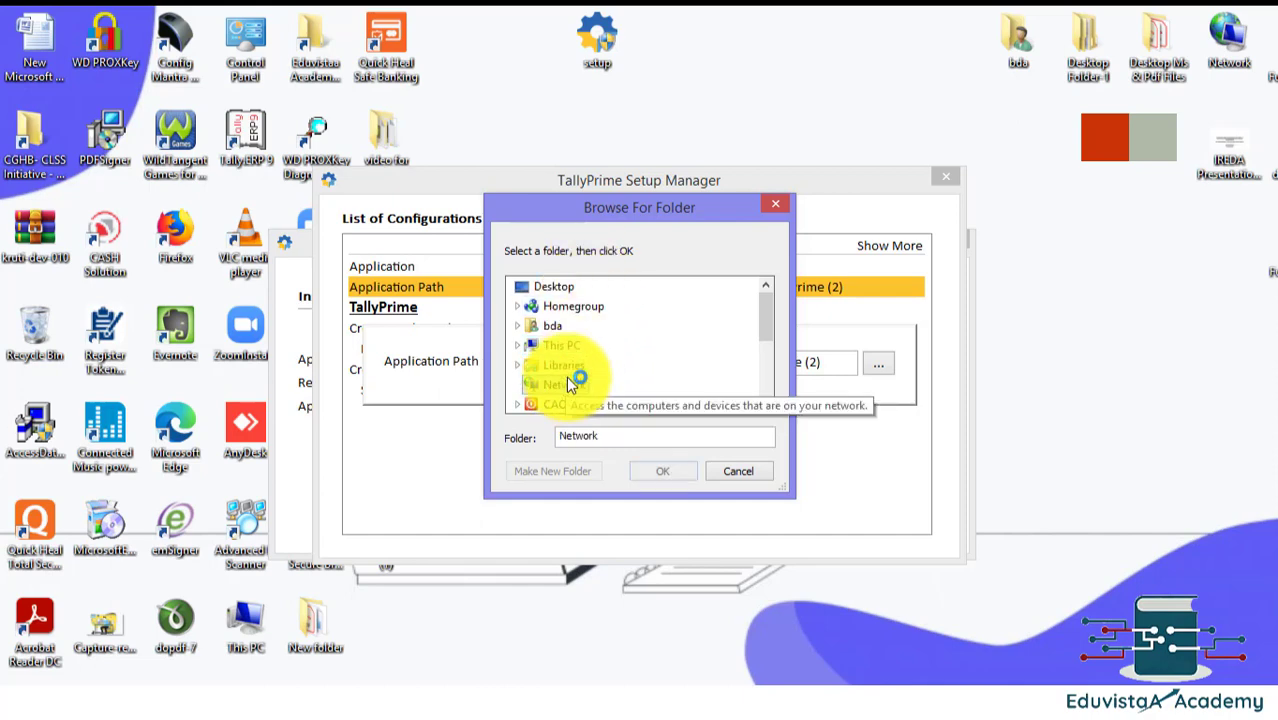
{"action": "scroll", "coordinate": [575, 372], "scroll_direction": "down", "scroll_amount": 3}
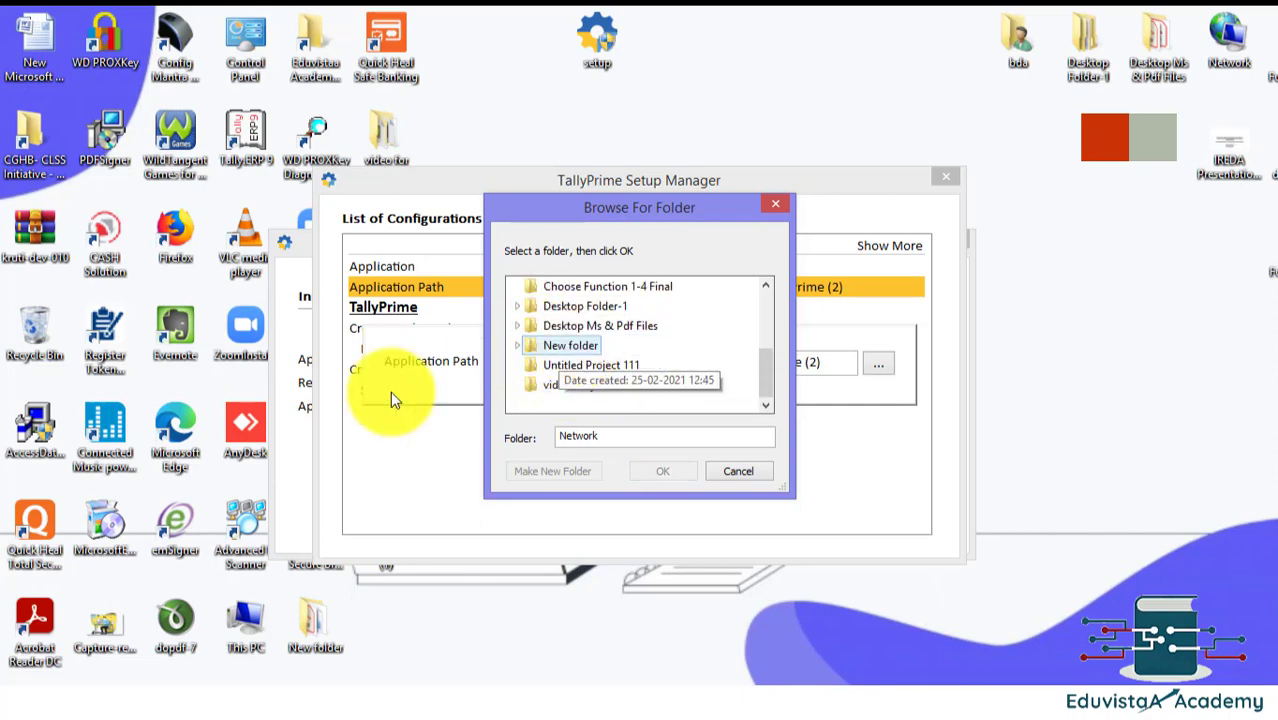
{"action": "scroll", "coordinate": [545, 330], "scroll_direction": "up", "scroll_amount": 2}
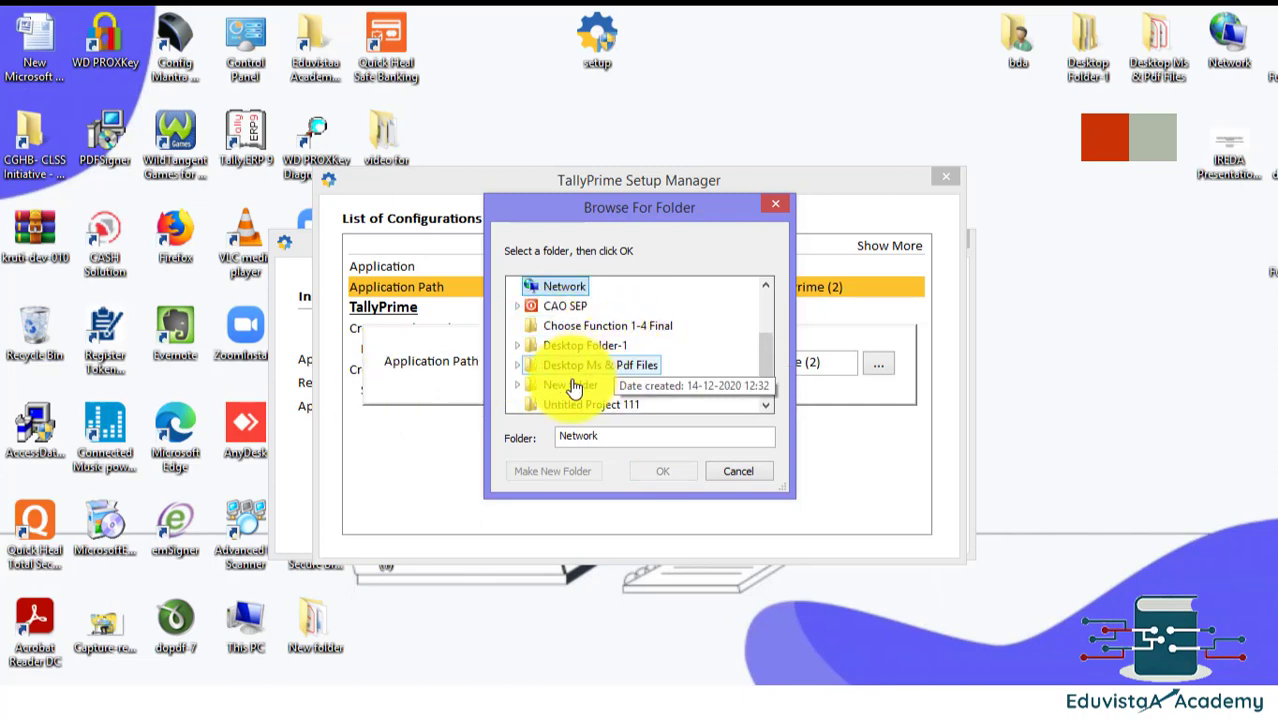
{"action": "left_click", "coordinate": [776, 206]}
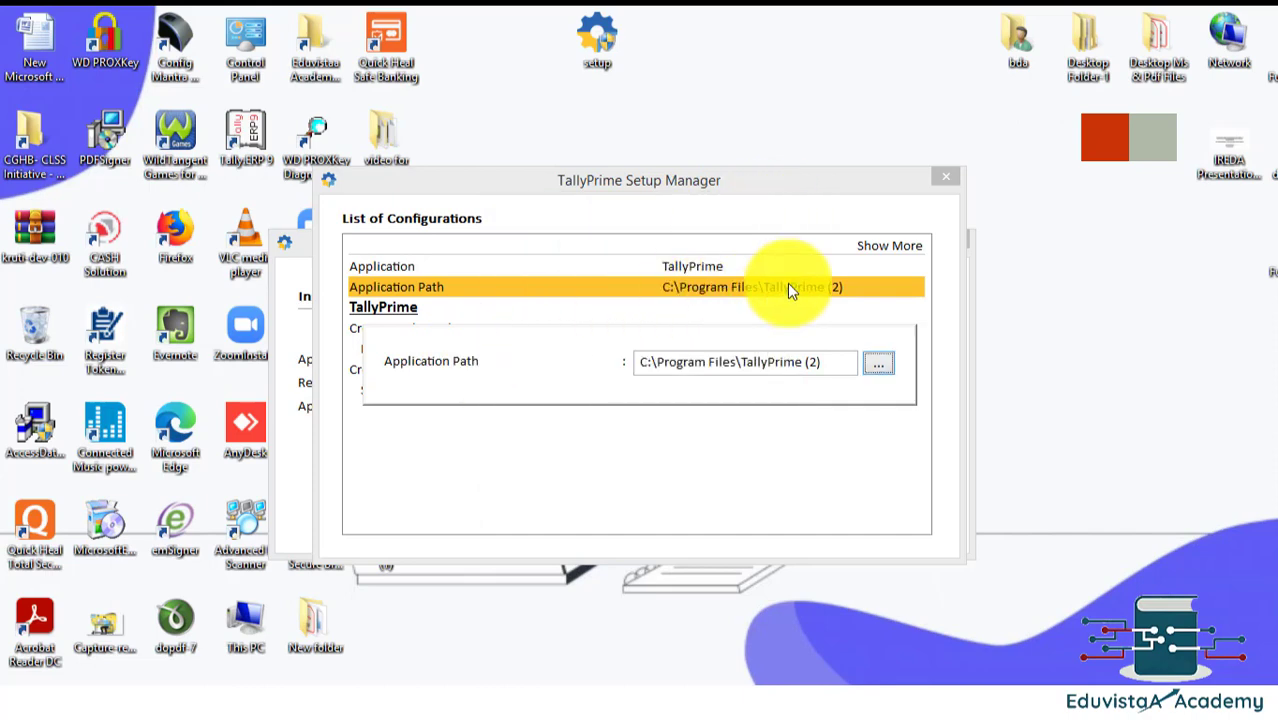
{"action": "left_click", "coordinate": [791, 258]}
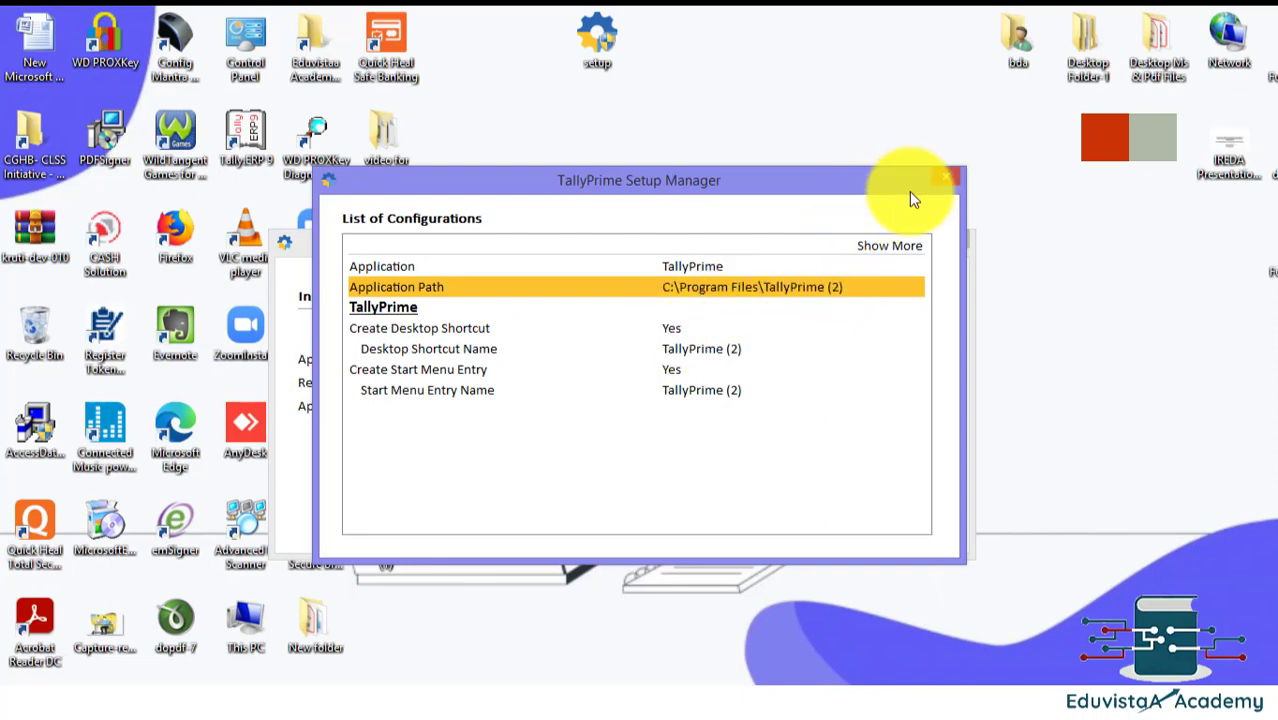
{"action": "left_click", "coordinate": [940, 181]}
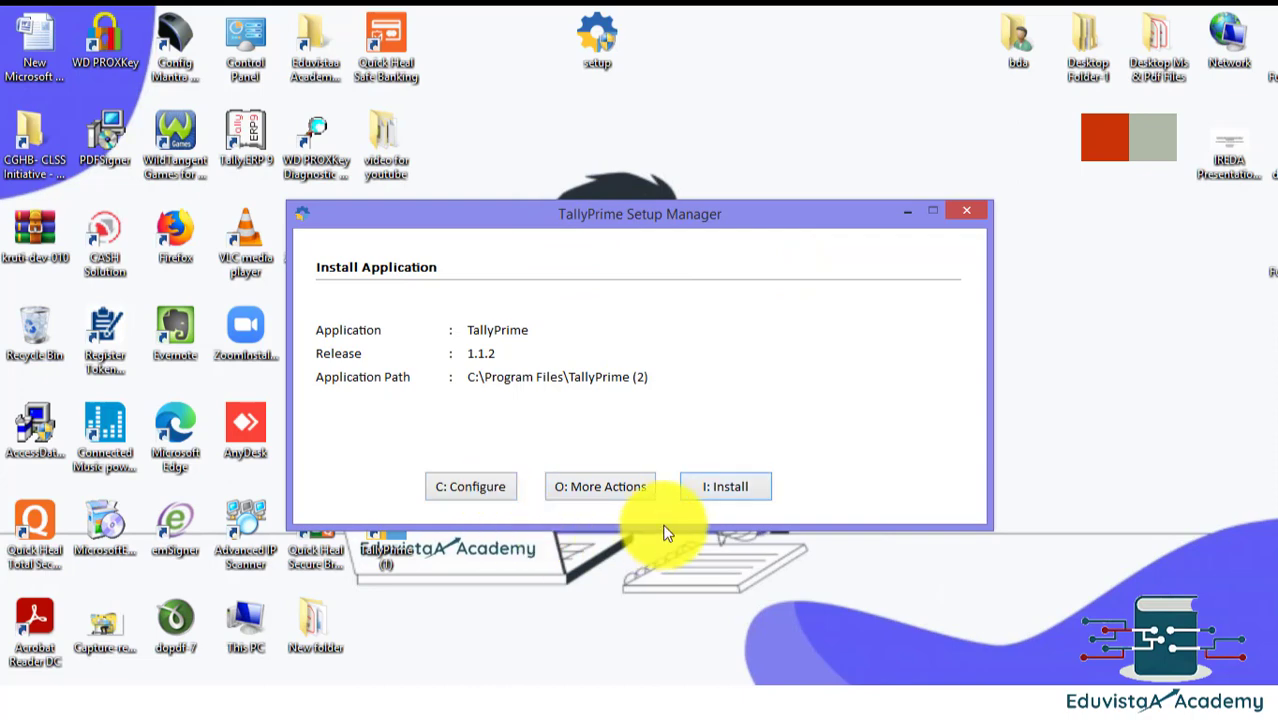
Step: Switch Create Desktop Shortcut to No and back to Yes in the installer's configuration
{"action": "left_click", "coordinate": [498, 495]}
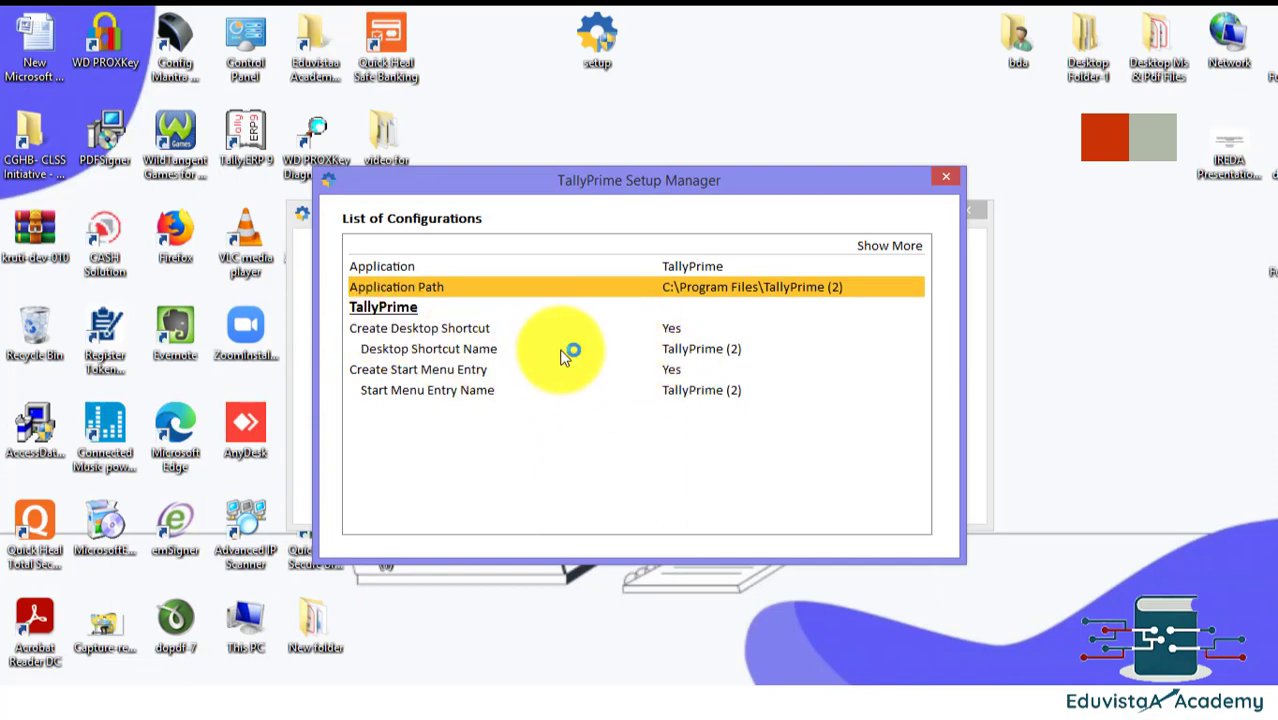
{"action": "left_click", "coordinate": [678, 330]}
{"action": "left_click", "coordinate": [678, 332]}
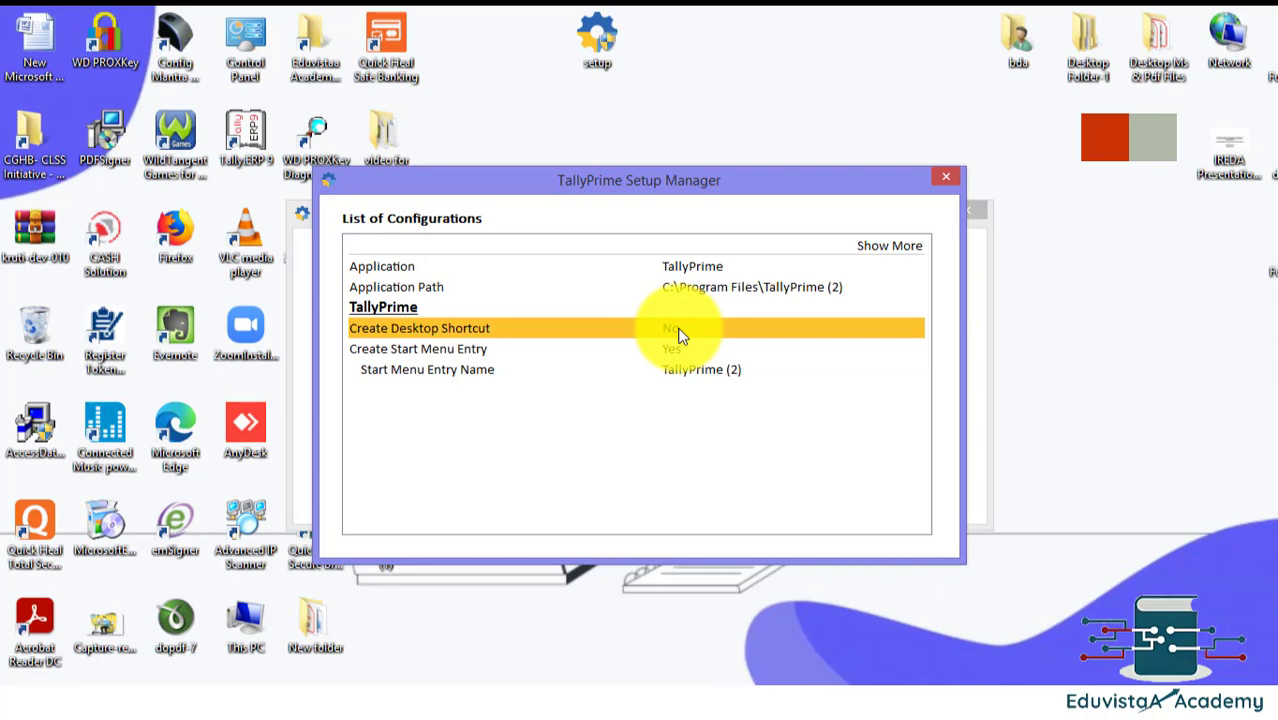
{"action": "left_click", "coordinate": [680, 335]}
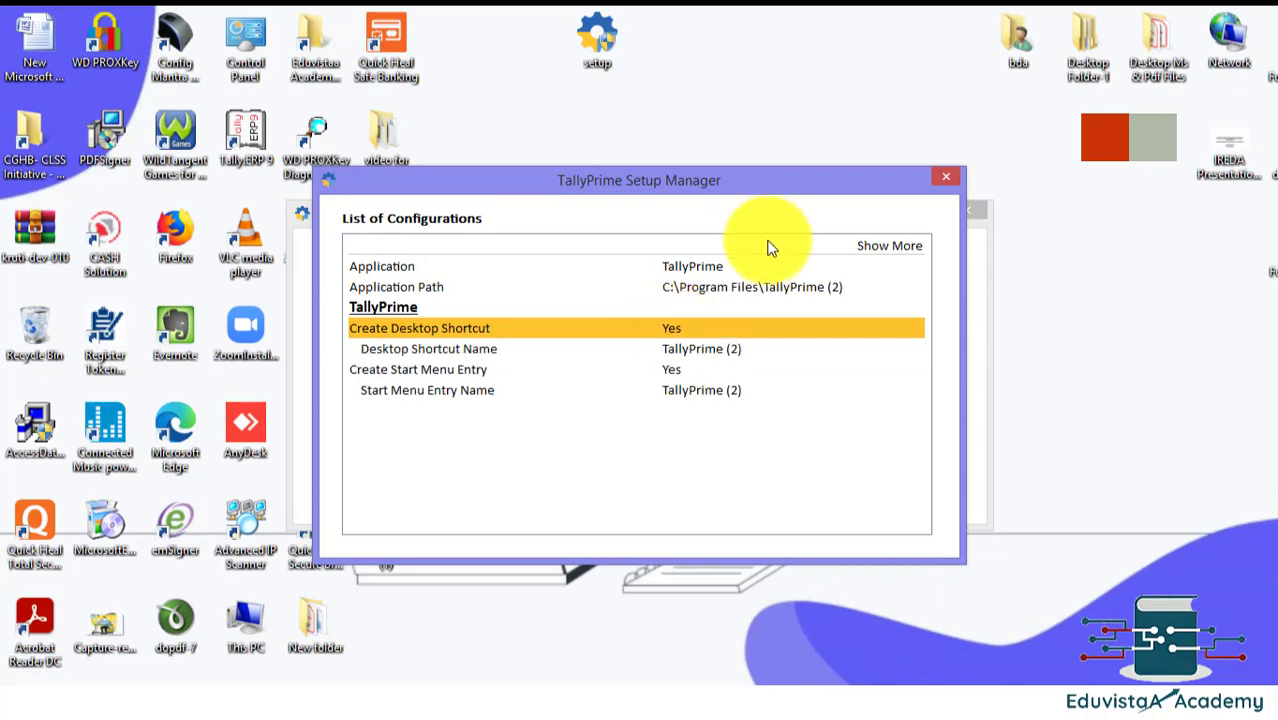
{"action": "left_click", "coordinate": [936, 178]}
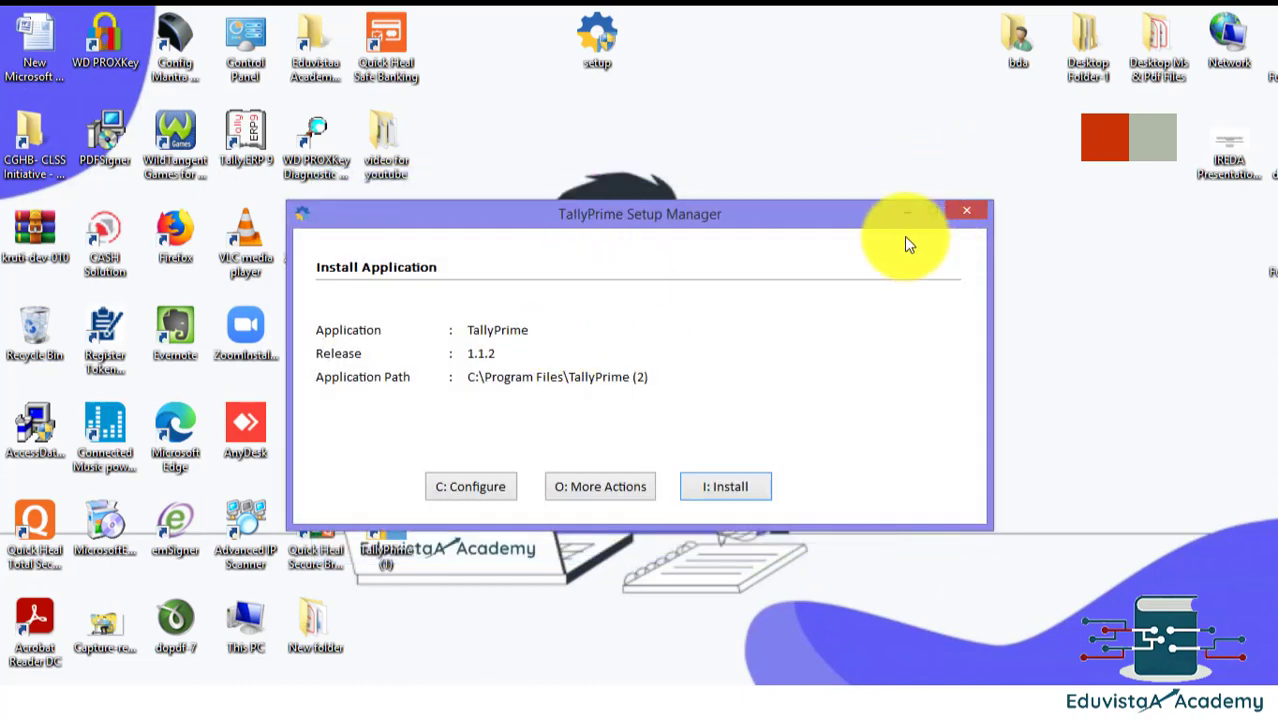
Step: Install TallyPrime with the configured settings and start the application
{"action": "left_click", "coordinate": [728, 487]}
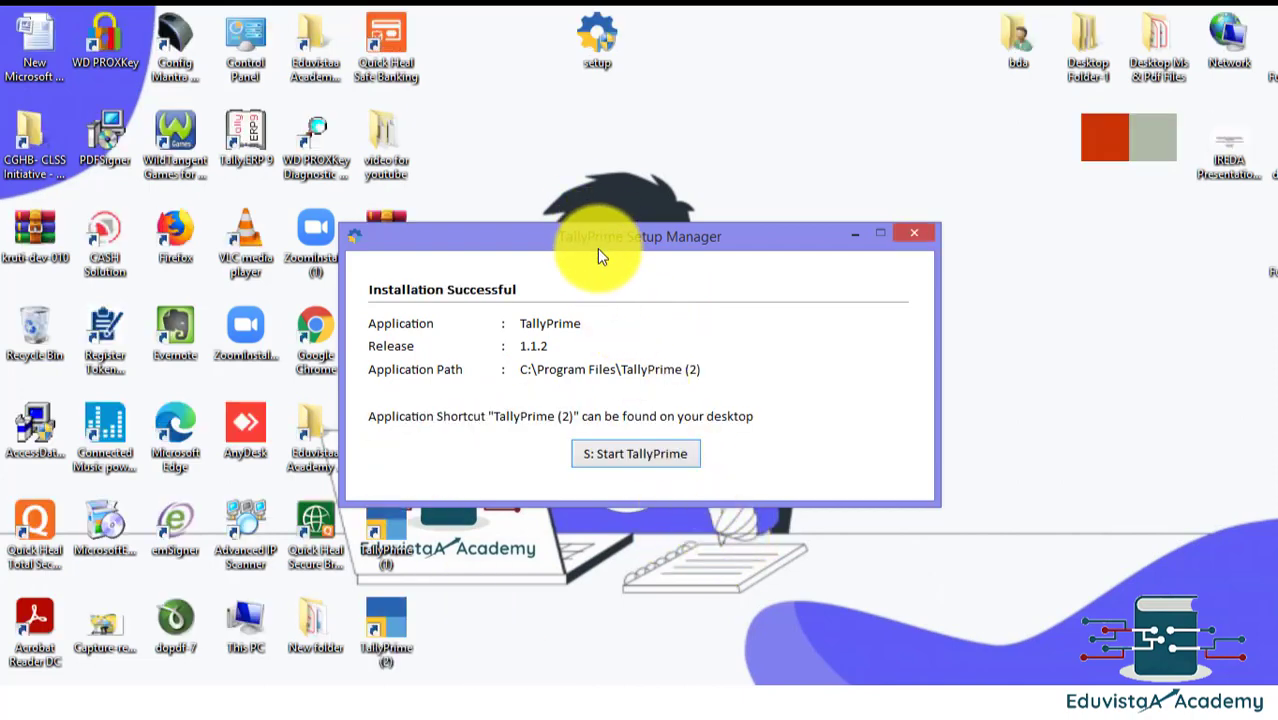
{"action": "left_click_drag", "start_coordinate": [593, 237], "coordinate": [591, 257]}
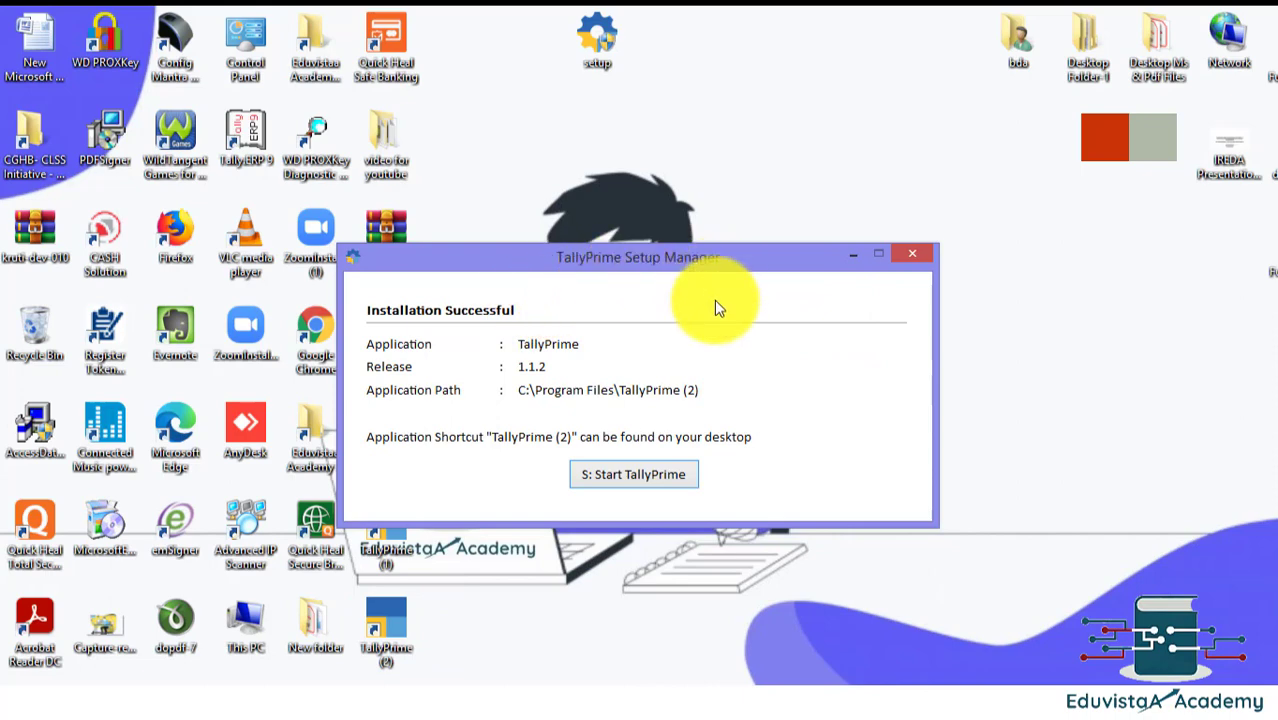
{"action": "left_click", "coordinate": [625, 469]}
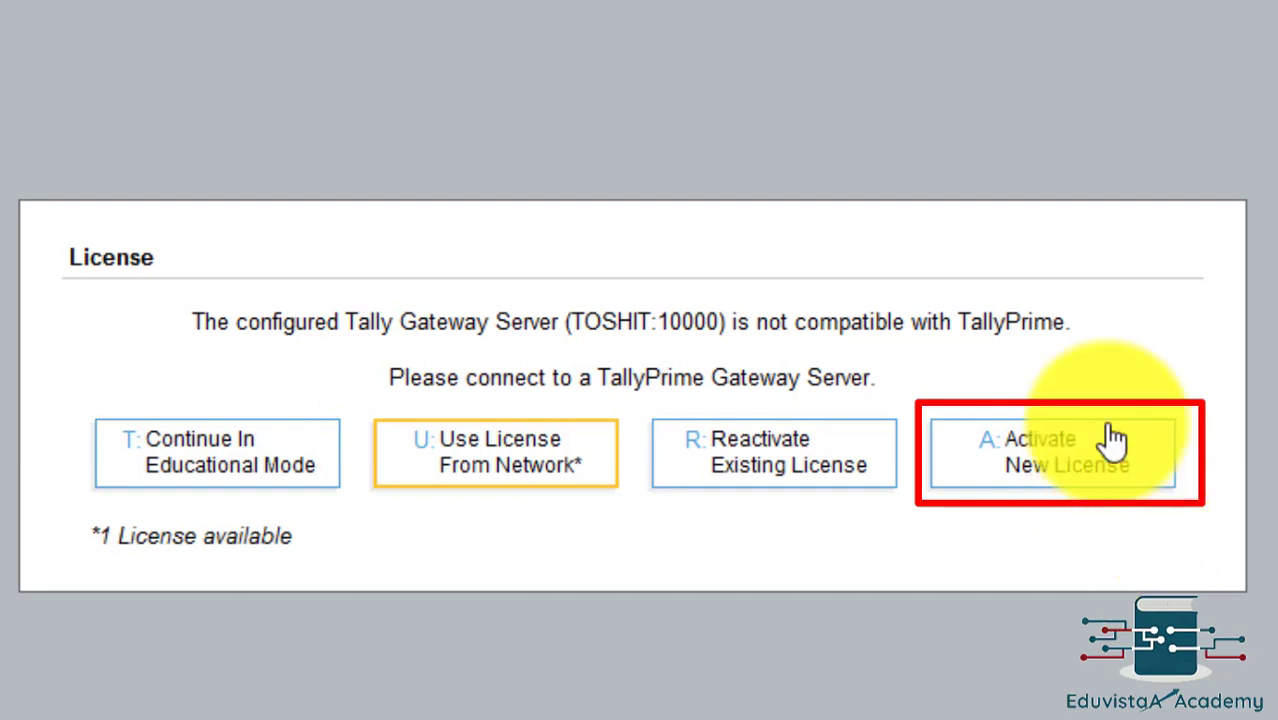
Step: Continue into TallyPrime in Educational Mode from the License options
{"action": "left_click", "coordinate": [1070, 462]}
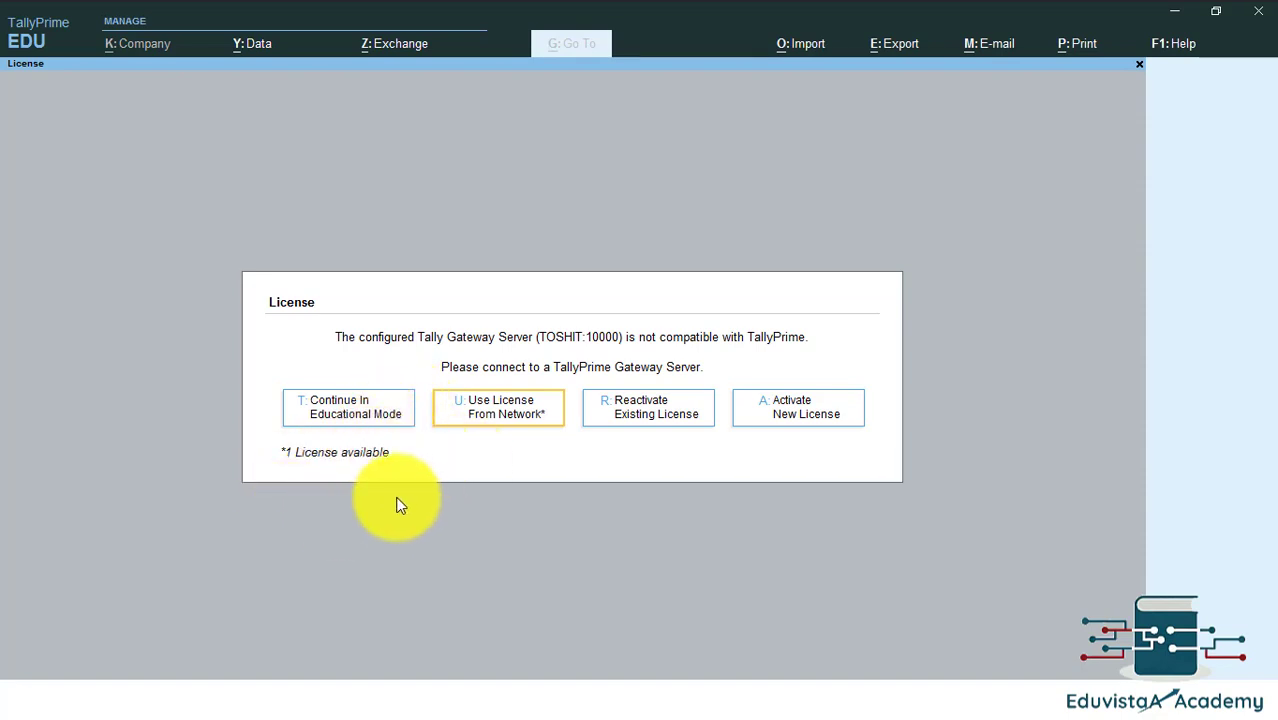
{"action": "left_click", "coordinate": [370, 418]}
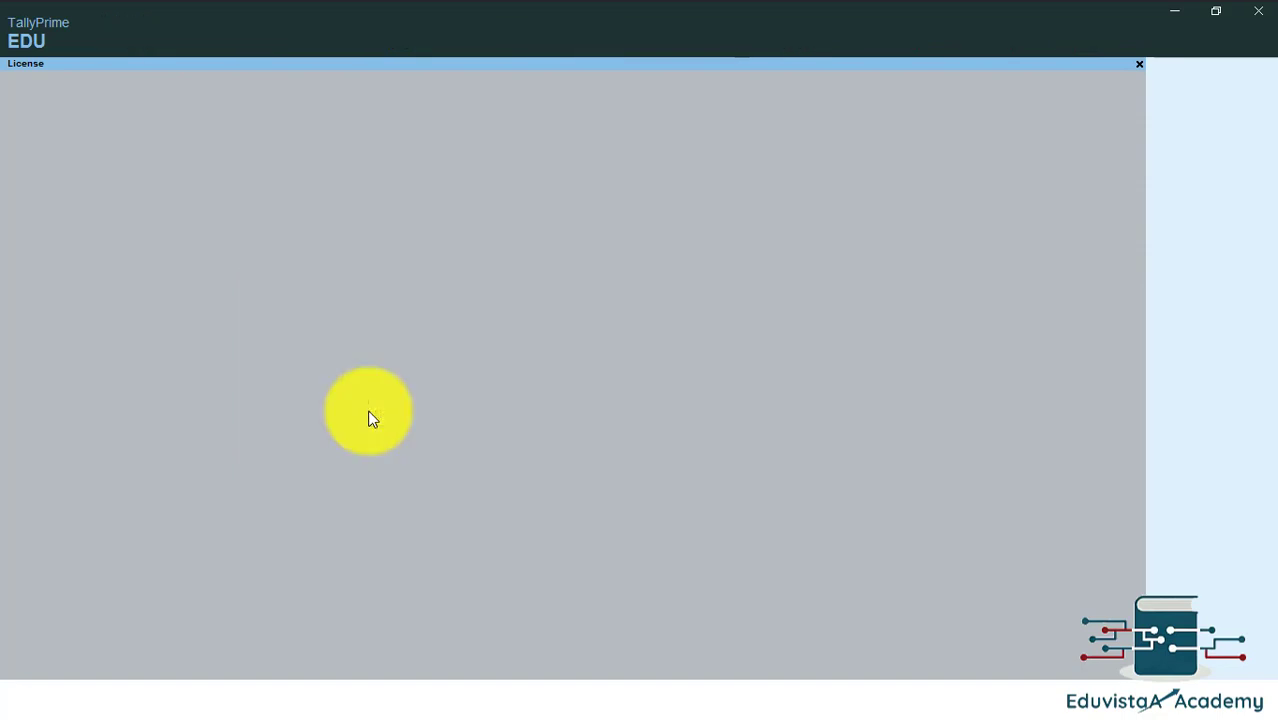
{"action": "key", "text": "Escape"}
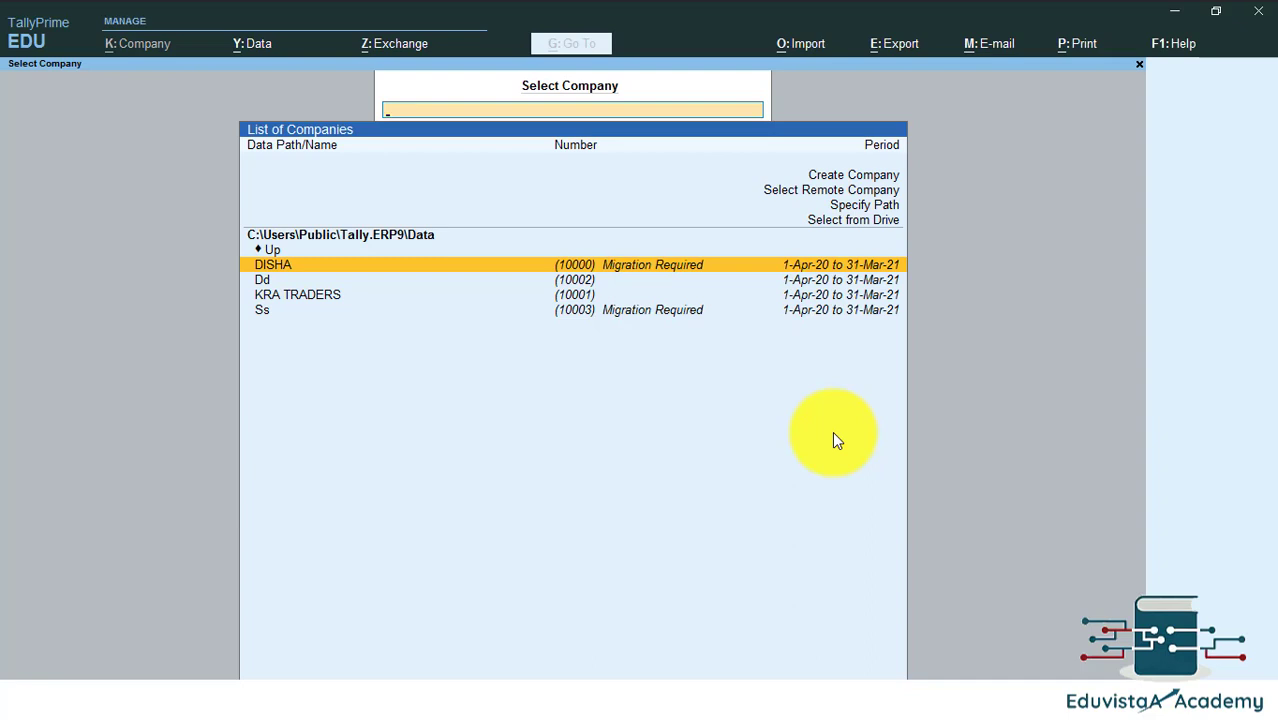
Step: Look through the companies stored in the Tally.ERP9 data folder and their migration requirements
{"action": "key", "text": "Down"}
{"action": "key", "text": "Down"}
{"action": "key", "text": "Down"}
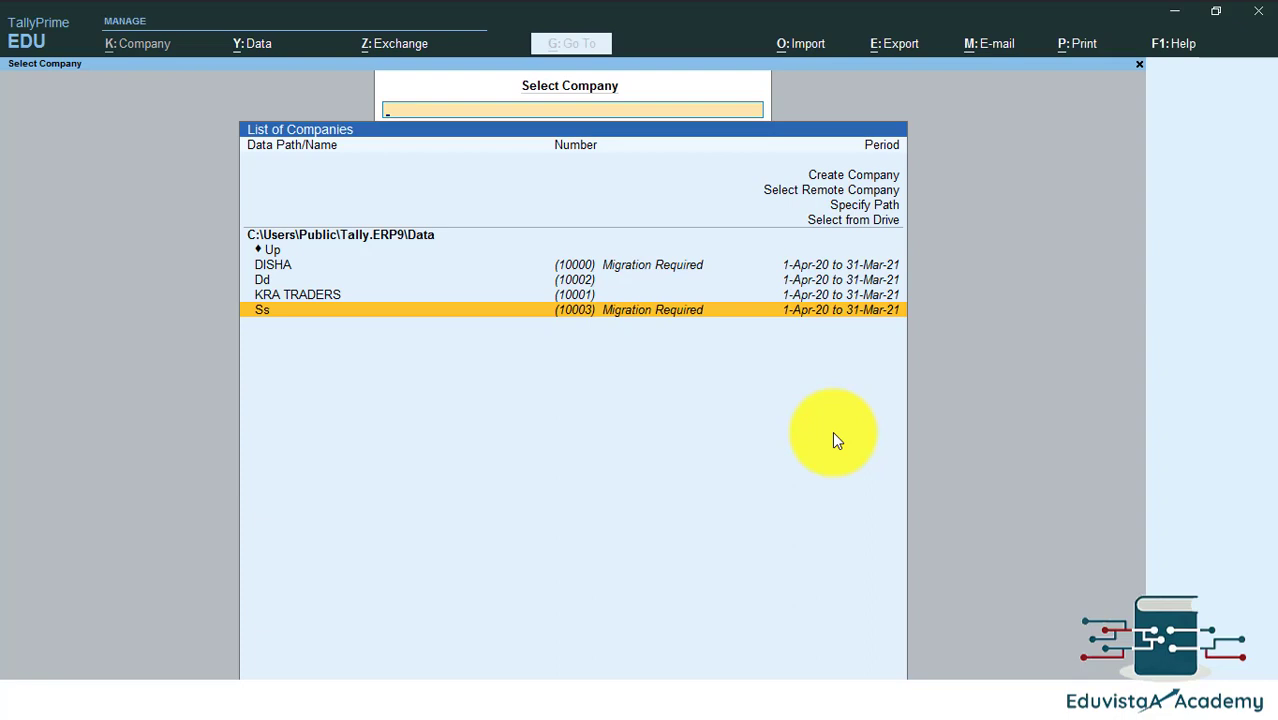
{"action": "key", "text": "Up"}
{"action": "key", "text": "Up"}
{"action": "key", "text": "Up"}
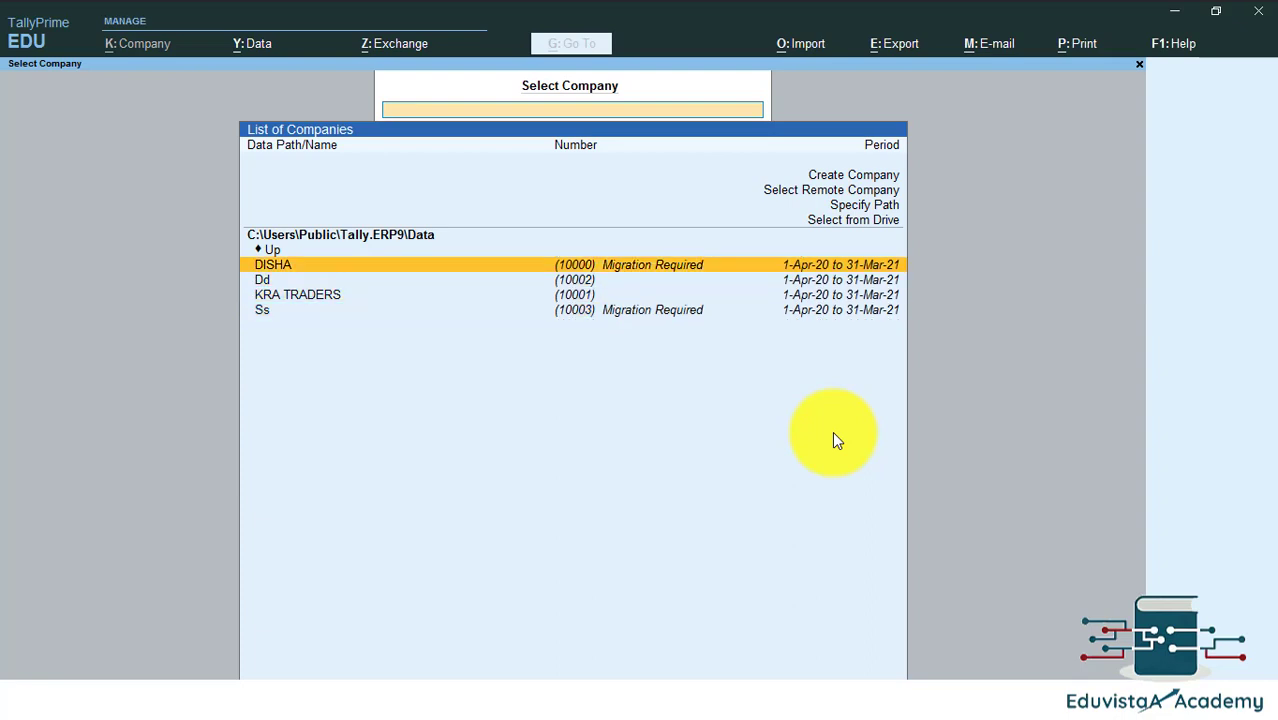
{"action": "key", "text": "Down"}
{"action": "key", "text": "Down"}
{"action": "key", "text": "Down"}
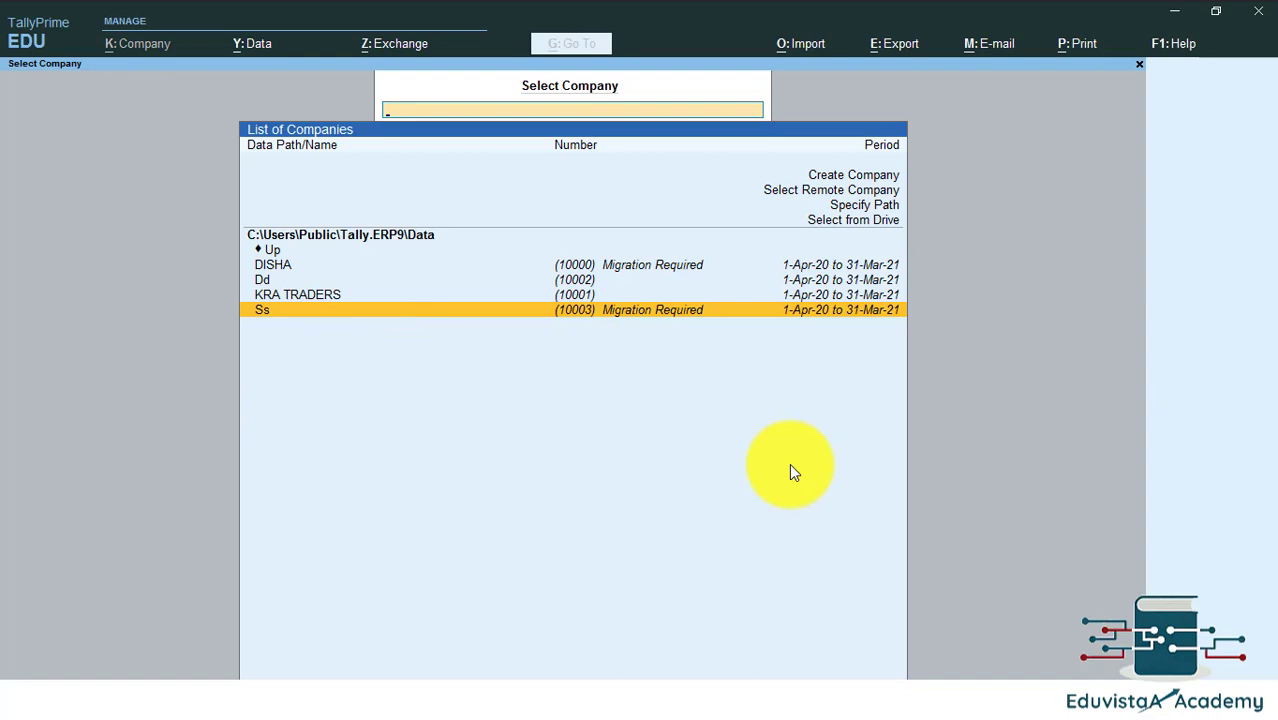
Step: Try to open the company DISHA, and return from its login to the company list
{"action": "key", "text": "Up"}
{"action": "key", "text": "Up"}
{"action": "key", "text": "Up"}
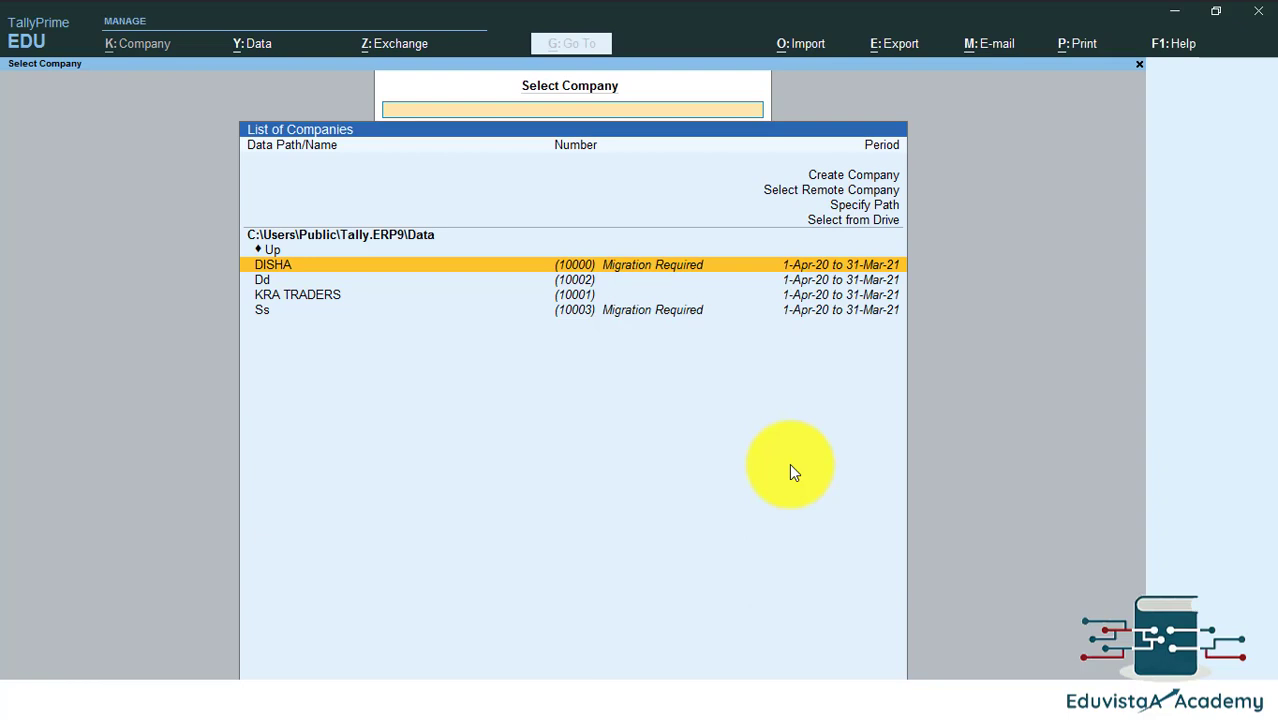
{"action": "key", "text": "Return"}
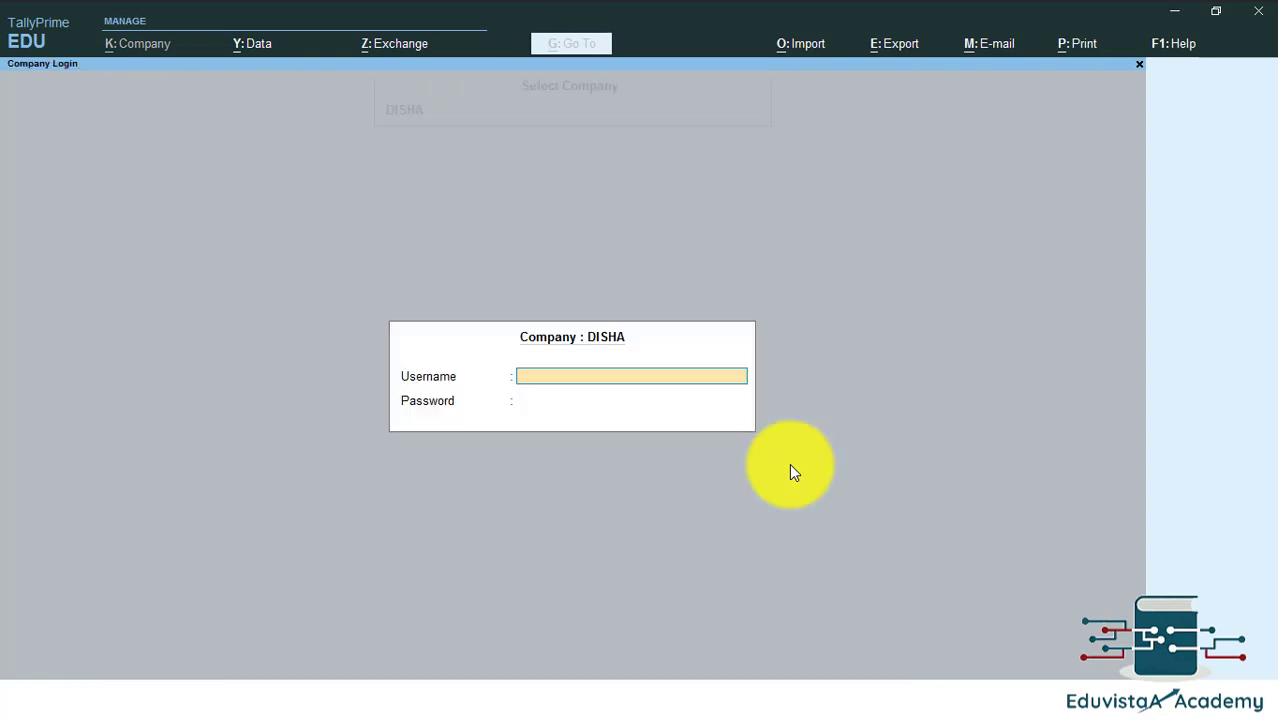
{"action": "key", "text": "Escape"}
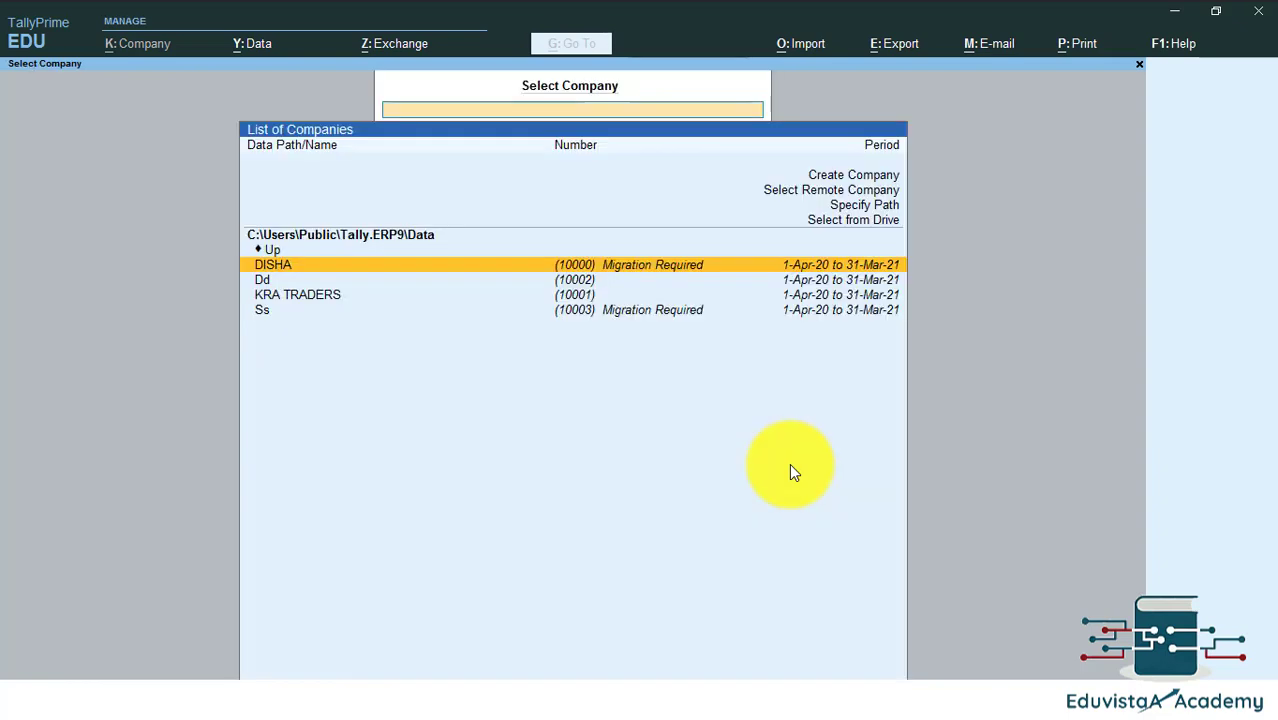
Step: Select the company Ss and migrate its data, with Backup Company Data before Migration set to Yes
{"action": "key", "text": "Down"}
{"action": "key", "text": "Down"}
{"action": "key", "text": "Down"}
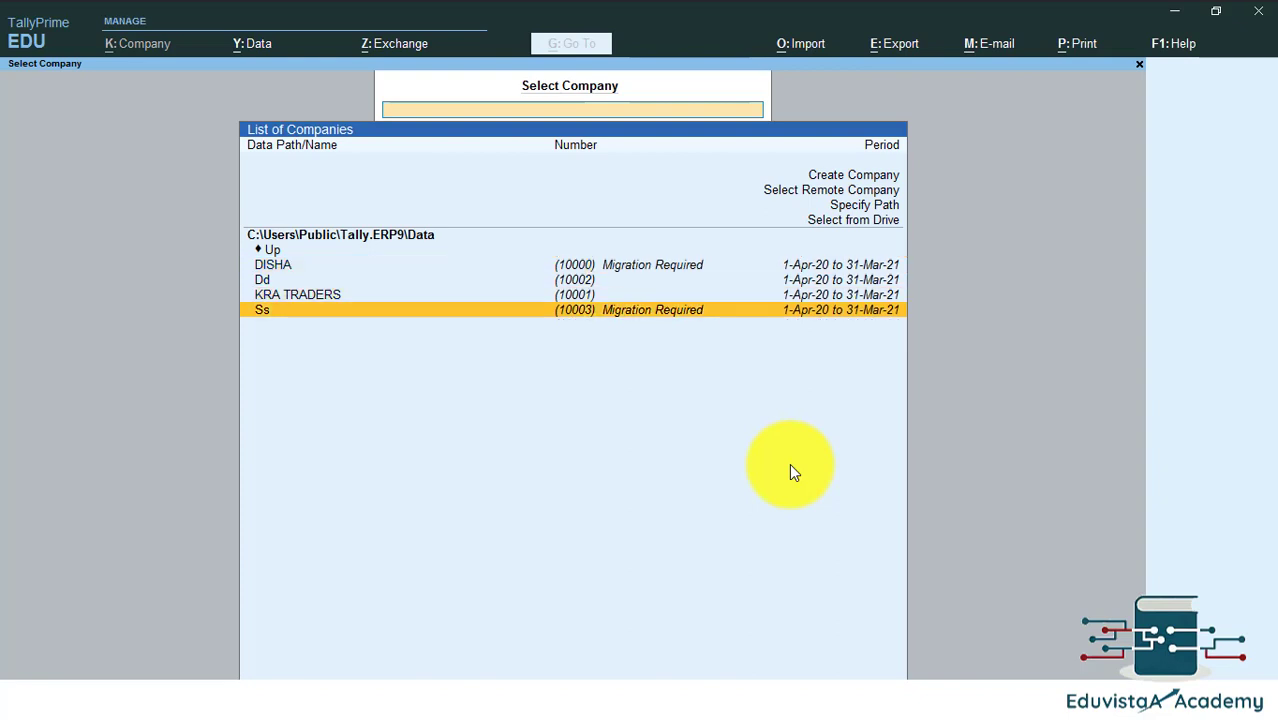
{"action": "key", "text": "Return"}
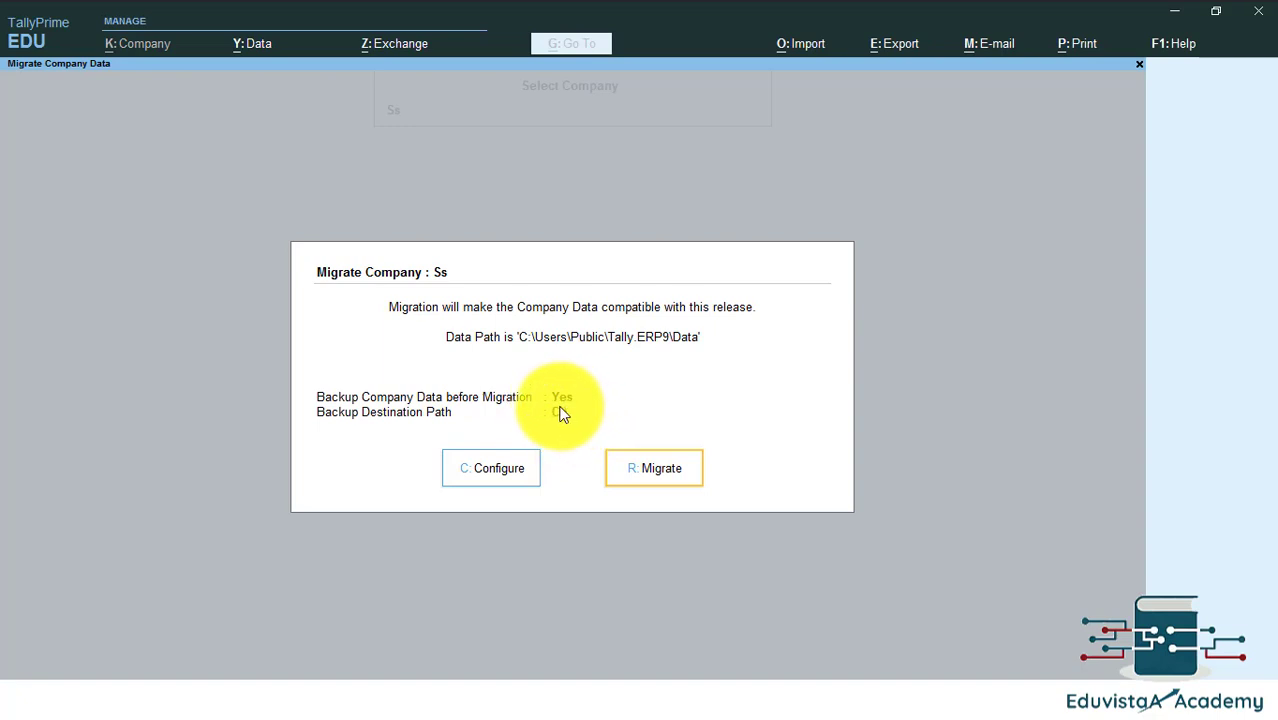
{"action": "left_click", "coordinate": [645, 472]}
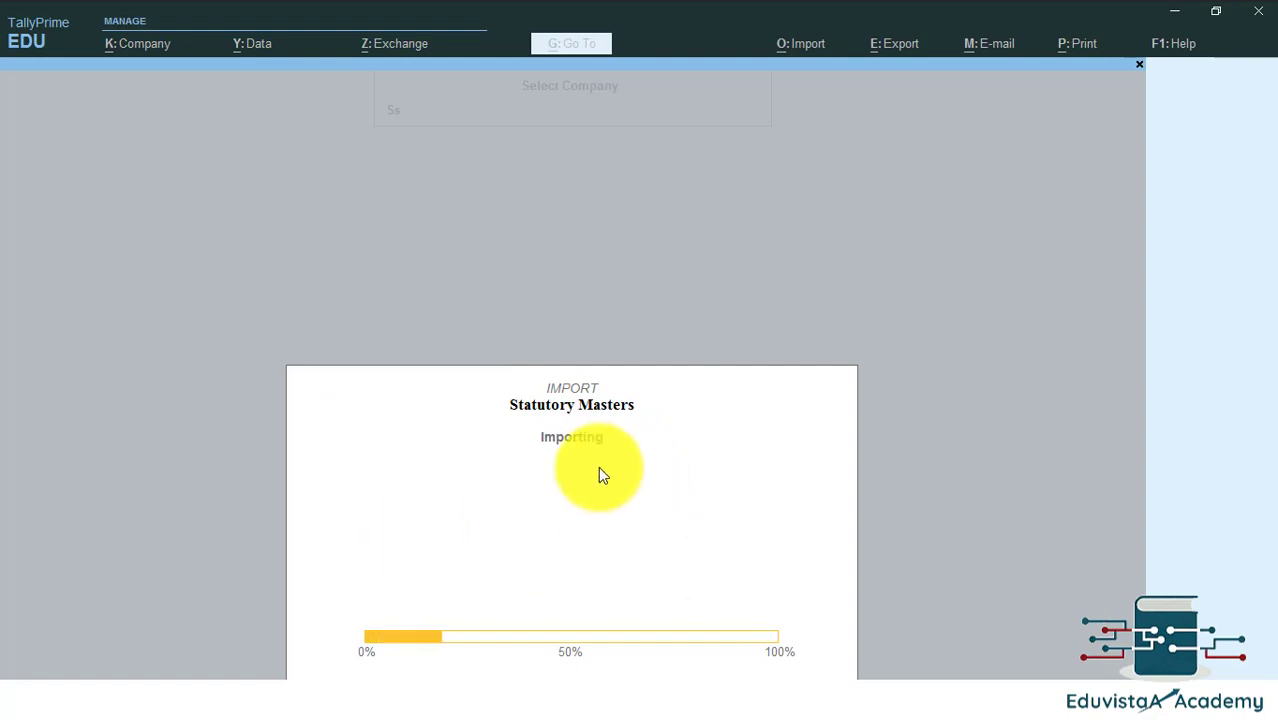